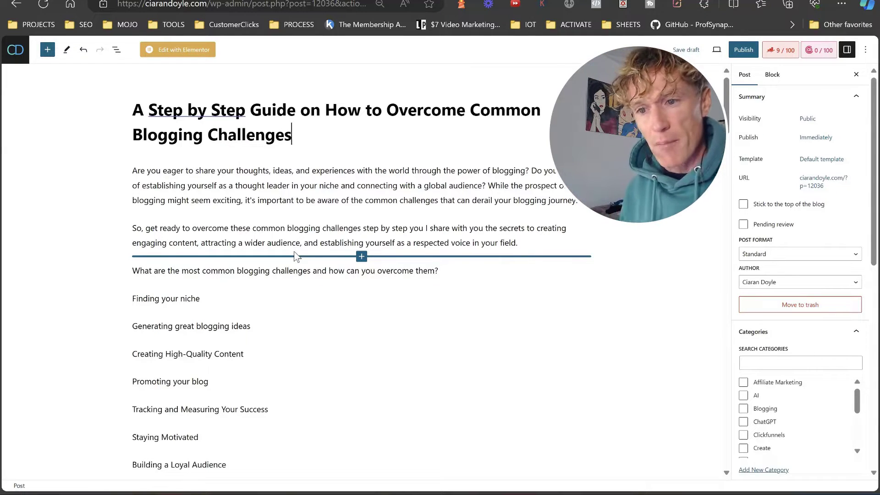
Open the post's Rank Math SEO settings and look through the draft article's content
scroll(452, 201, "down", 2)
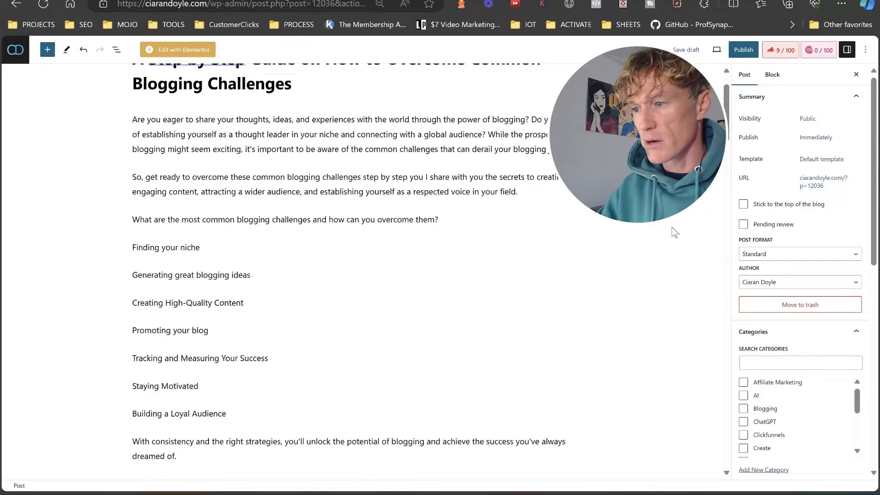
scroll(451, 201, "up", 2)
left_click(783, 51)
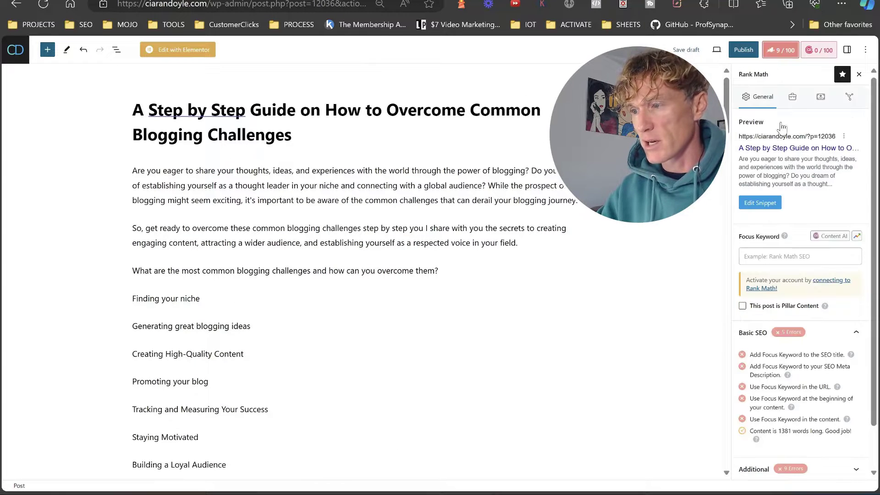
scroll(779, 206, "down", 1)
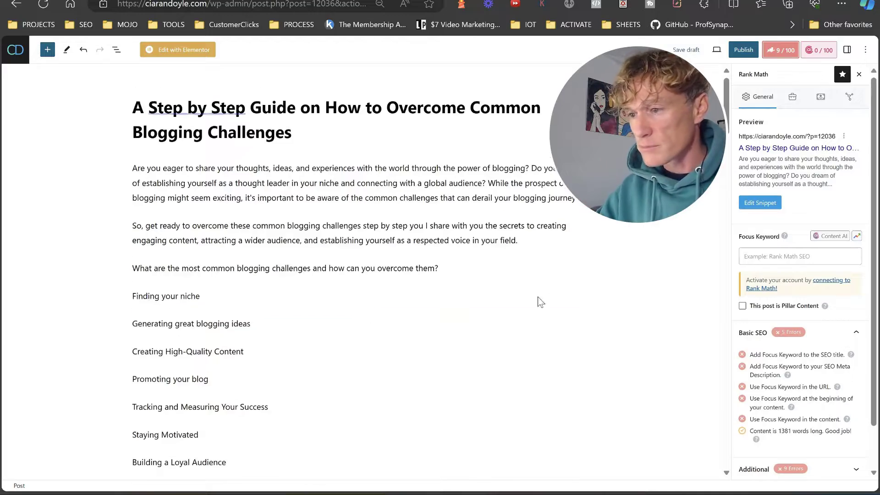
scroll(538, 298, "down", 20)
scroll(564, 306, "down", 5)
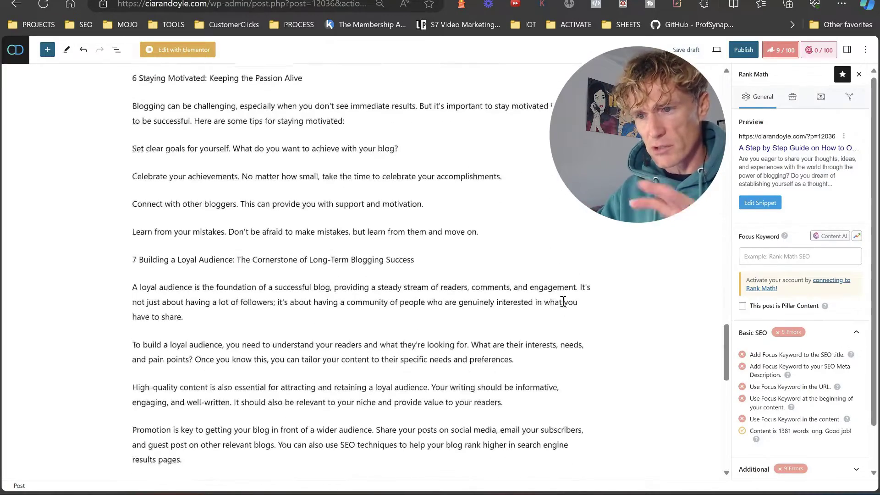
scroll(564, 303, "up", 20)
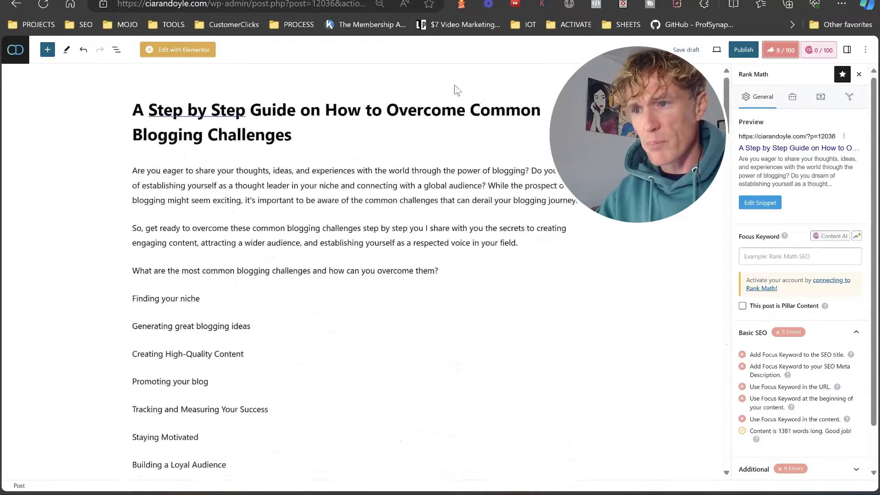
Copy "How to Overcome Common Blogging Challenges" from the post title and add it as the Rank Math focus keyword
left_click_drag(326, 110, 351, 130)
key("ctrl+c")
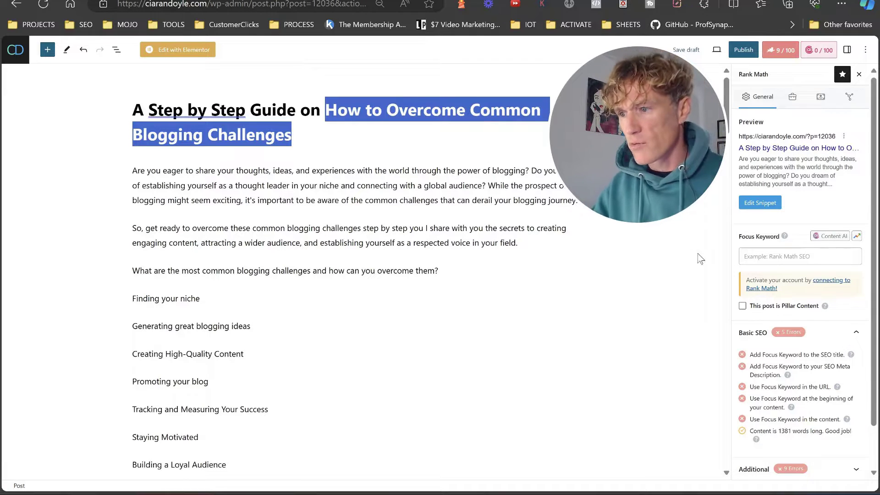
left_click(795, 263)
key("ctrl+v")
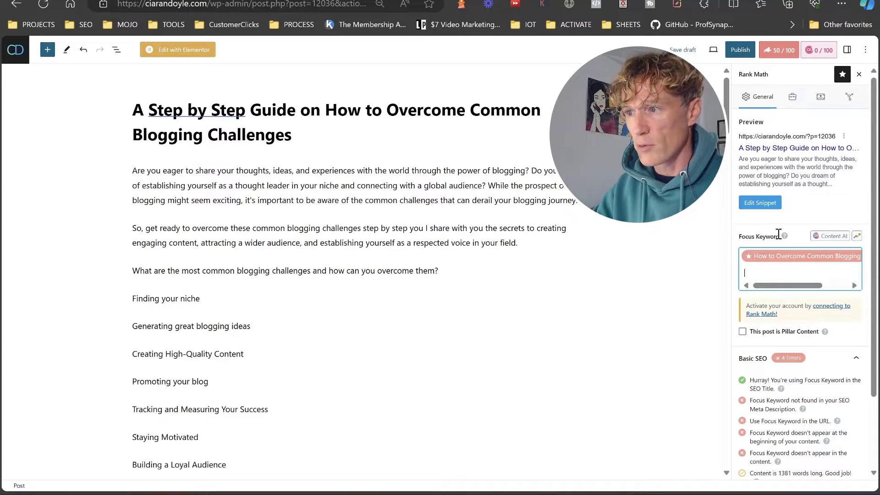
Remove the focus keyword and add "How to Overcome Common Blogging Challenges" again
left_click_drag(790, 285, 822, 289)
left_click(854, 256)
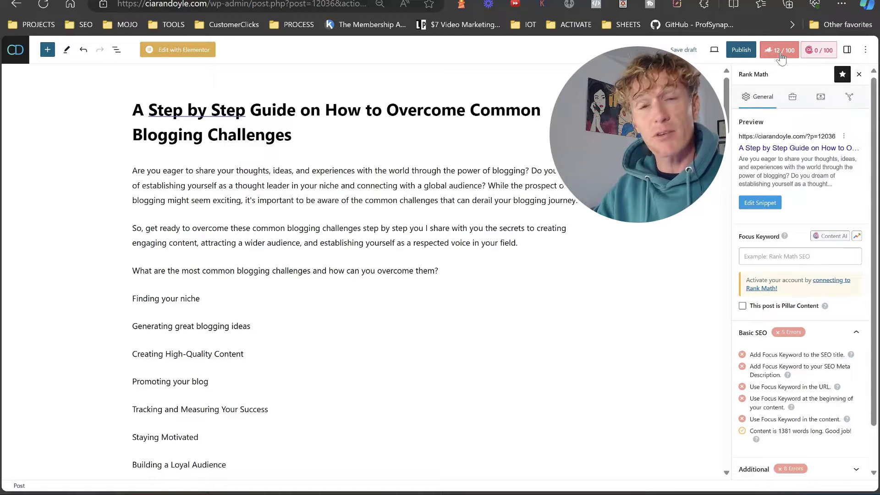
left_click(782, 256)
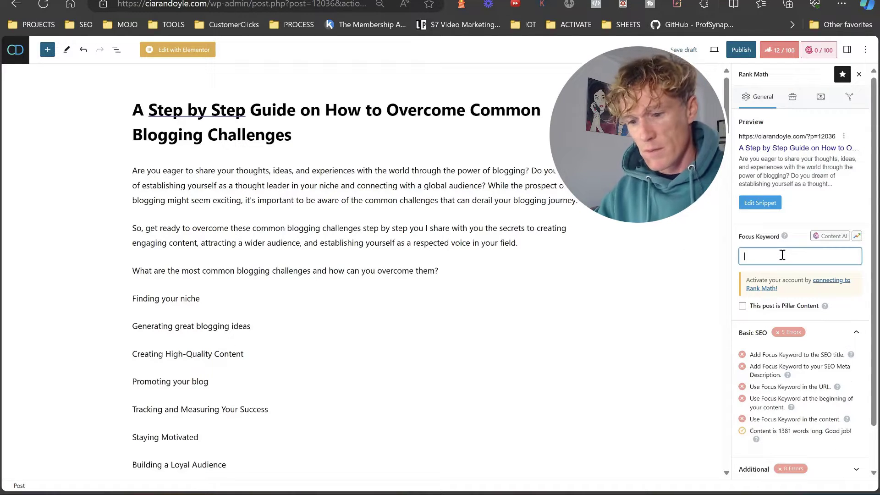
key("ctrl+v")
scroll(778, 373, "down", 1)
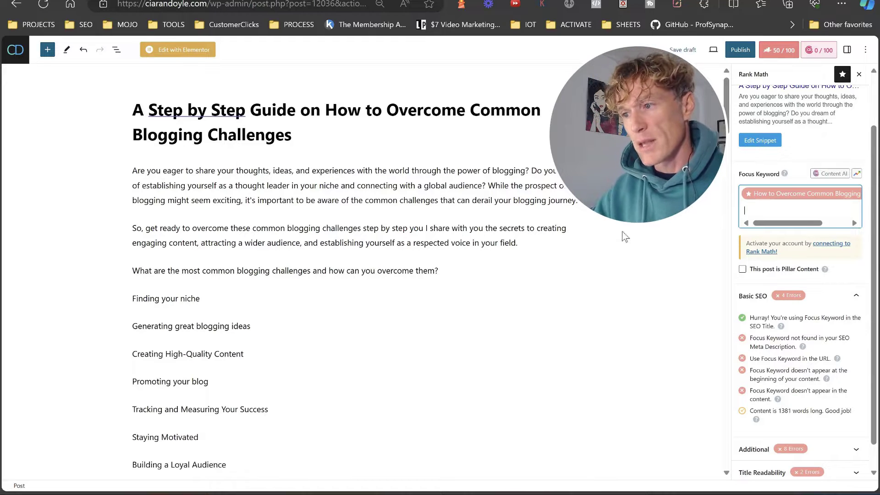
Edit the snippet and replace its SEO title variables with "How to Overcome Common Blogging Challenges"
scroll(809, 404, "up", 1)
left_click(761, 203)
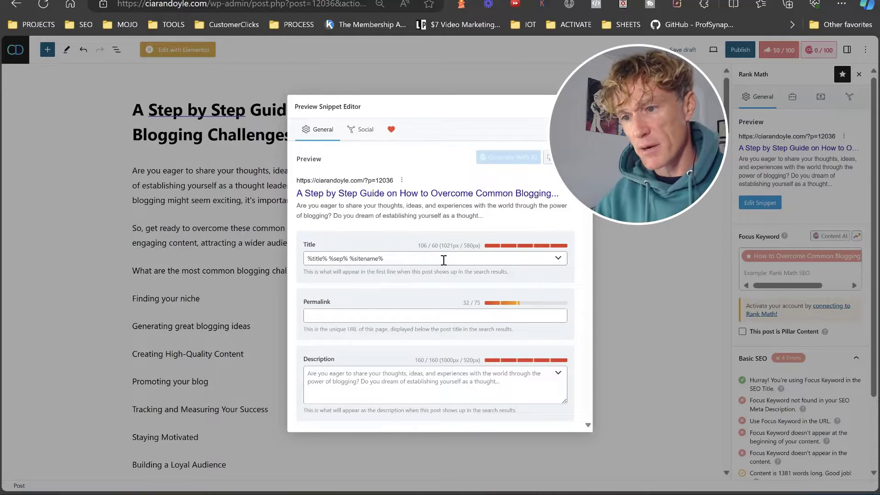
left_click_drag(442, 257, 238, 259)
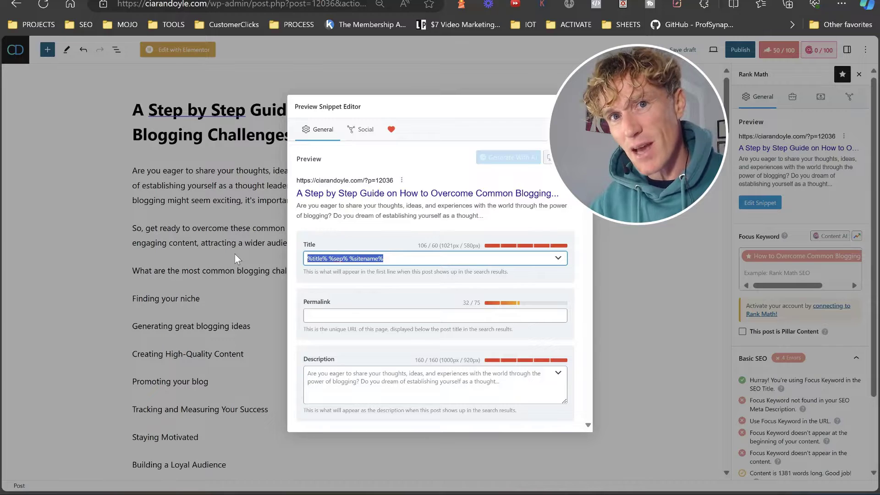
key("BackSpace")
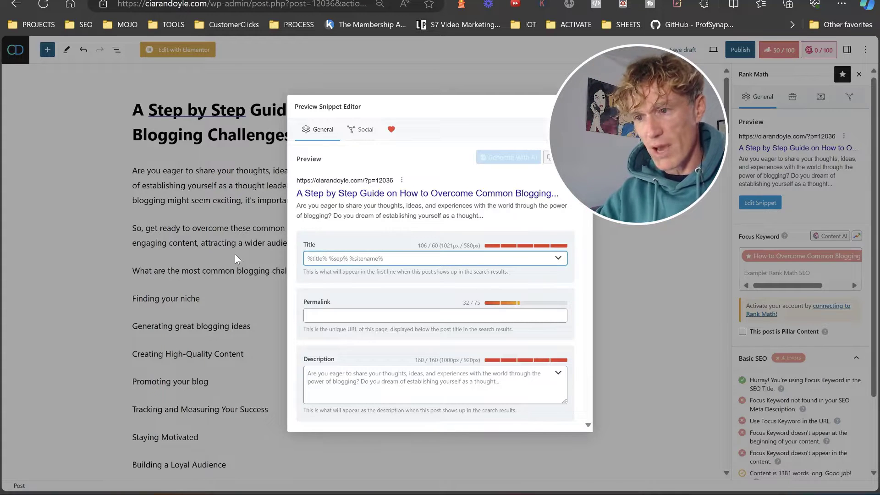
key("ctrl+v")
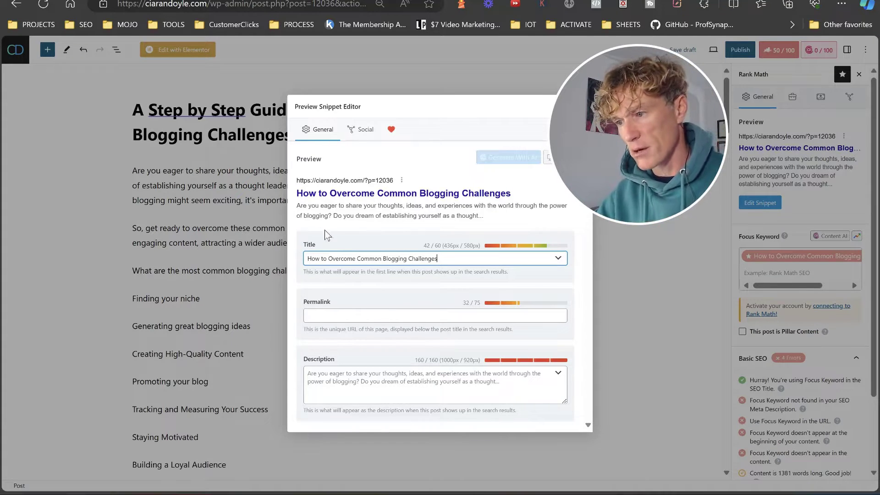
Set the snippet's permalink to how-to-overcome-common-blogging-challenges and close the snippet editor
left_click(350, 315)
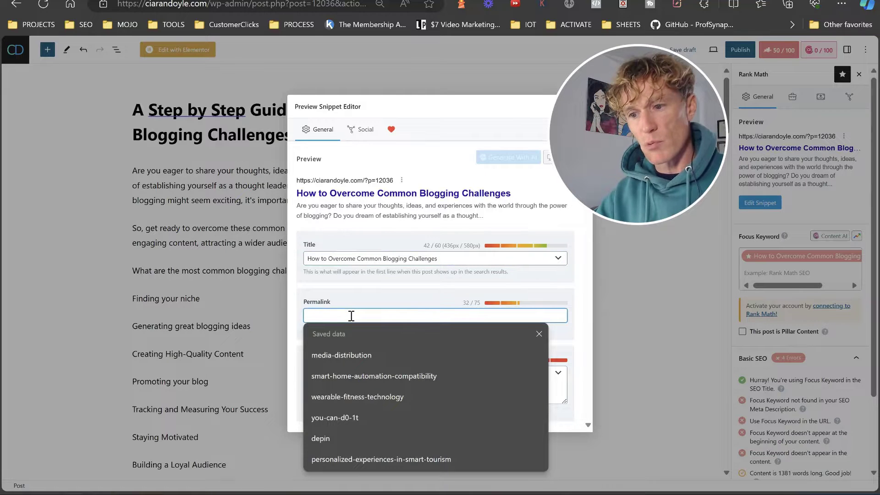
key("ctrl+v")
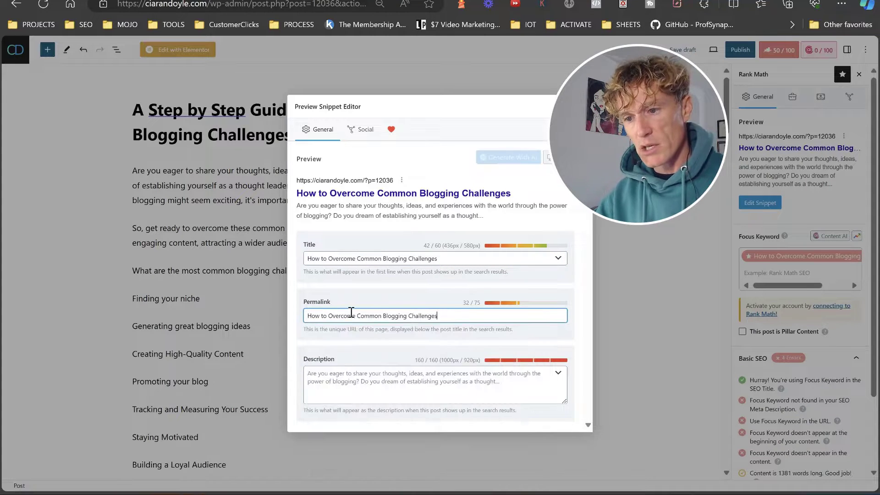
left_click(436, 393)
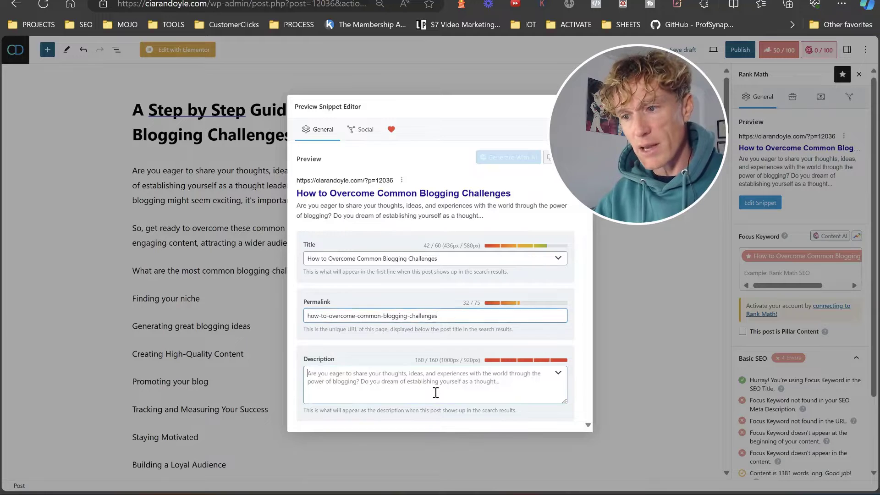
left_click_drag(438, 316, 319, 317)
left_click(340, 316)
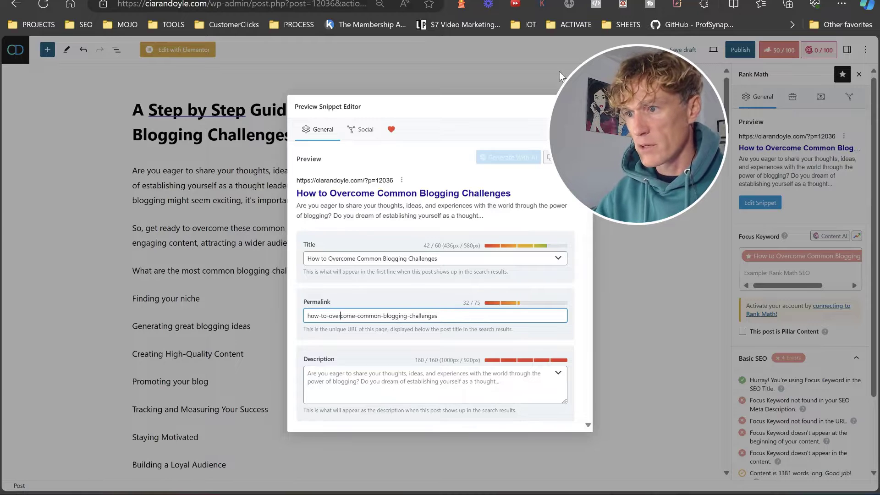
key("Escape")
Check the Basic SEO results for the focus keyword and save the post draft
scroll(715, 305, "down", 1)
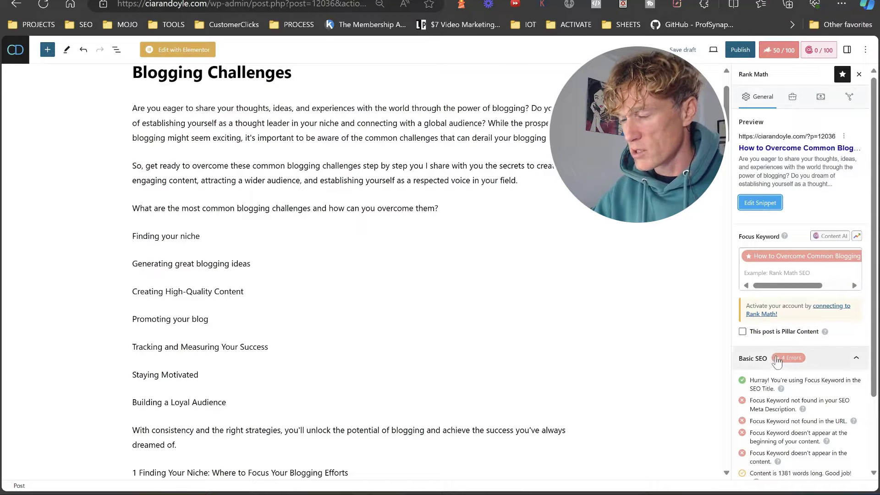
scroll(790, 312, "down", 2)
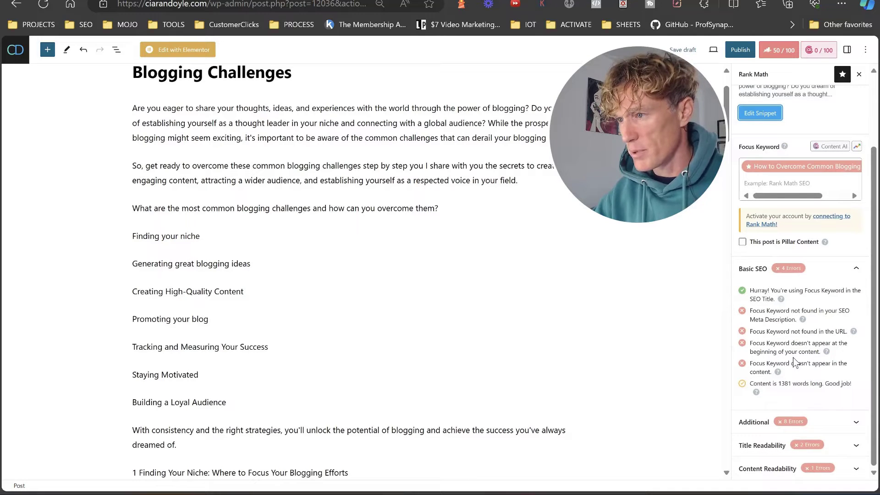
scroll(798, 367, "up", 2)
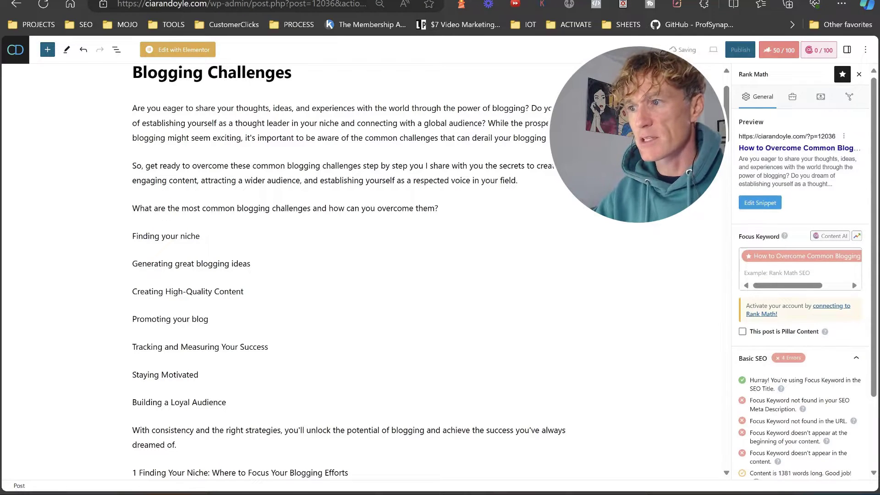
key("ctrl+s")
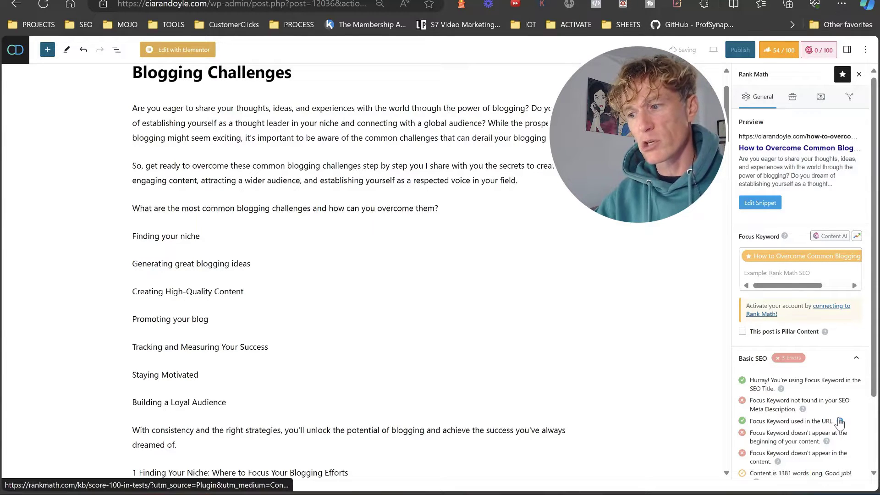
Set the snippet description to "In this post we will look at How to Overcome Common Blogging Challenges that most people face when they get started blogging online..."
scroll(328, 265, "up", 2)
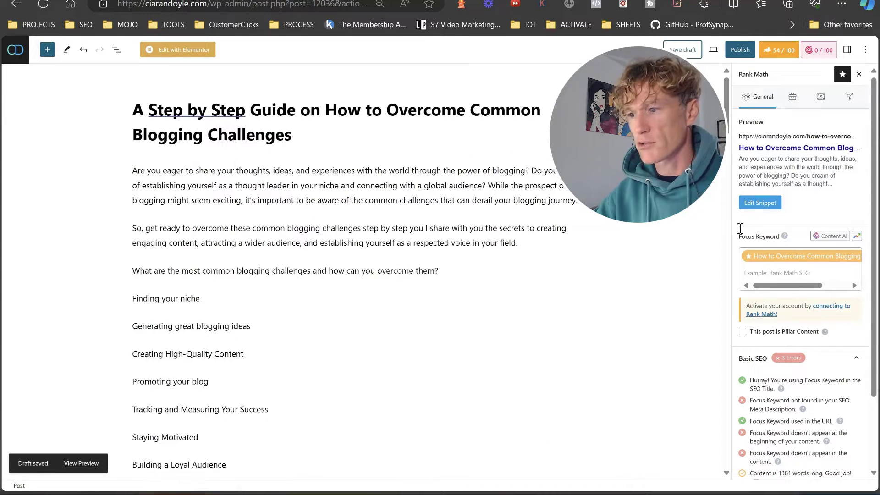
left_click(750, 208)
left_click(368, 375)
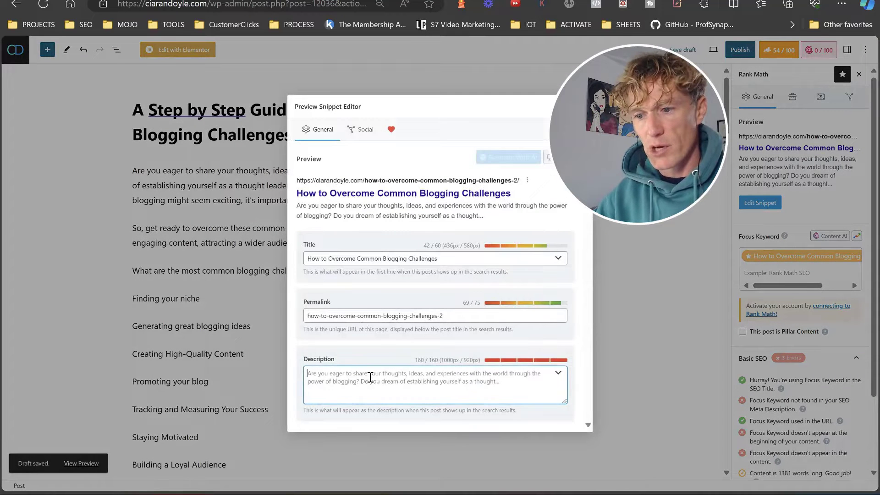
key("ctrl+v")
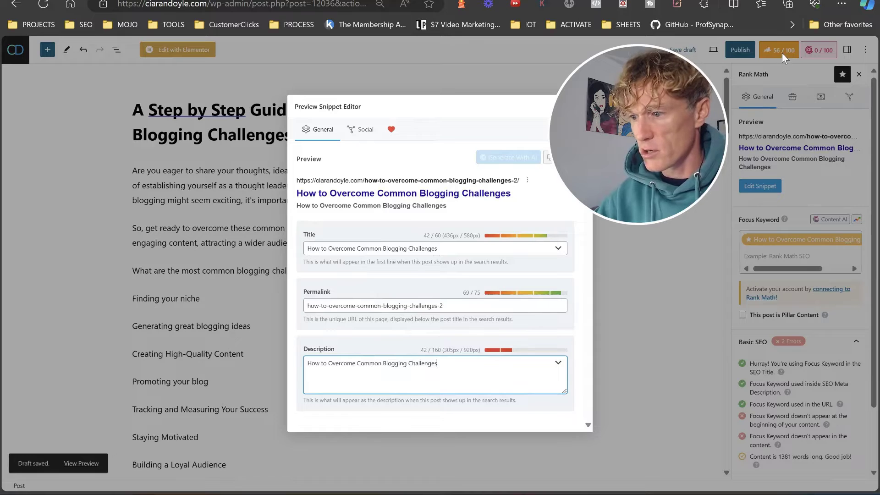
left_click(308, 363)
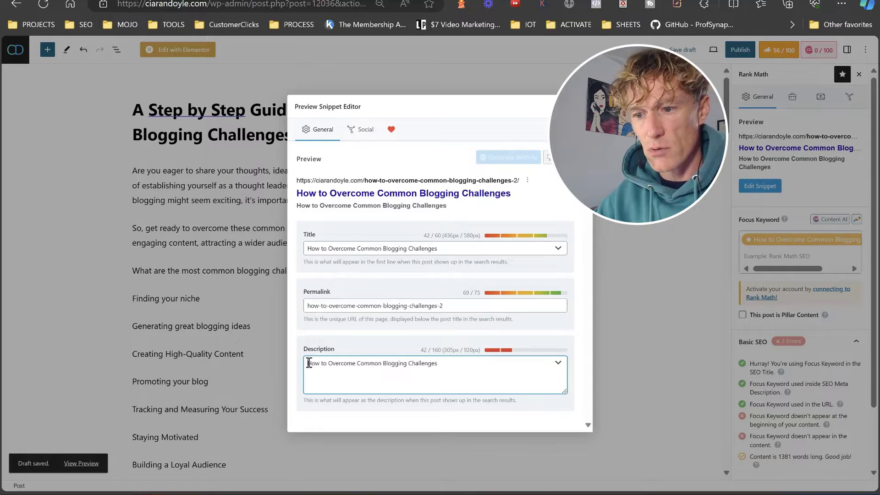
key("ctrl+a")
type("In this post we will look at How to Overcome Common Blogging Challenges that most people face when they get started blogging online...")
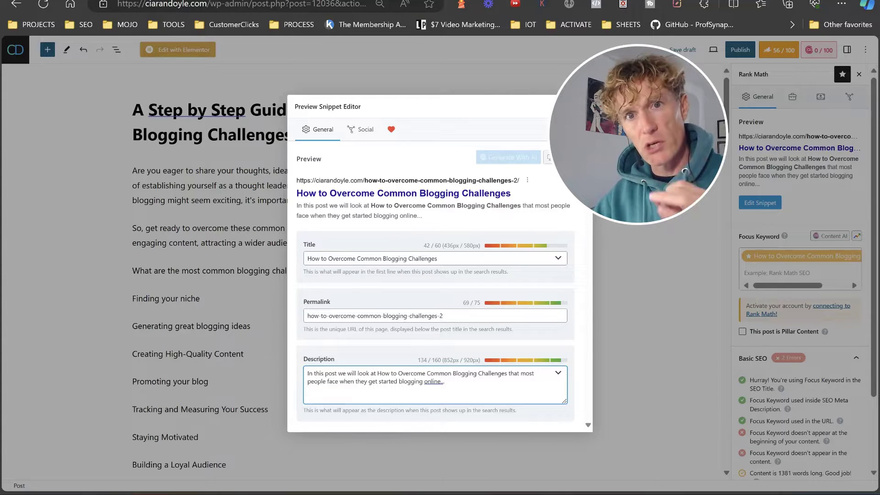
left_click(600, 229)
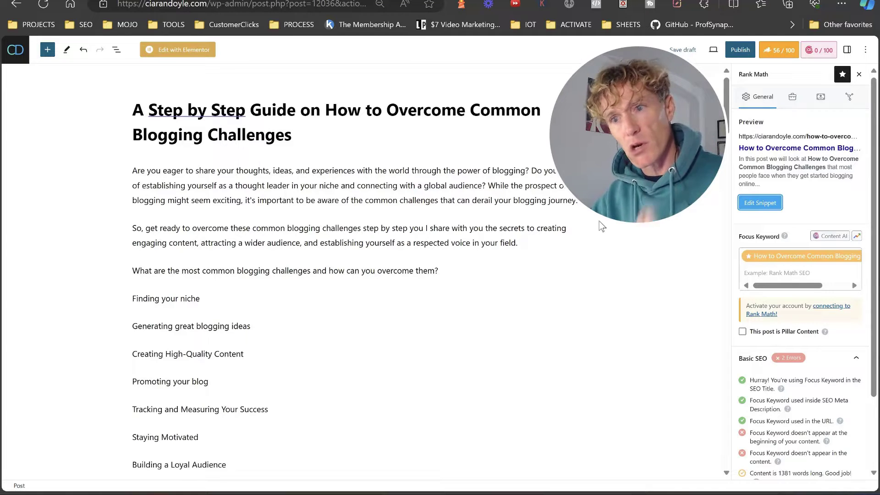
Insert "learn how to" after "So, get ready to" in the second introductory paragraph and compare the wording with the focus keyword
scroll(610, 337, "down", 5)
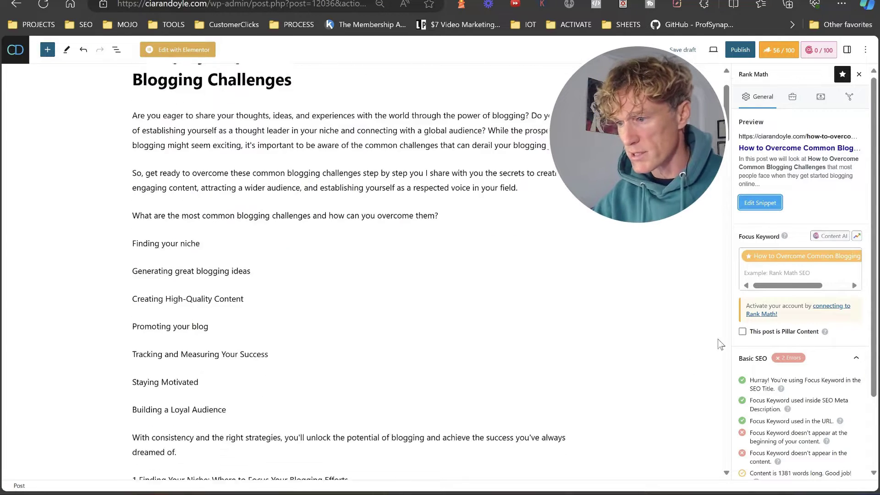
scroll(842, 399, "down", 2)
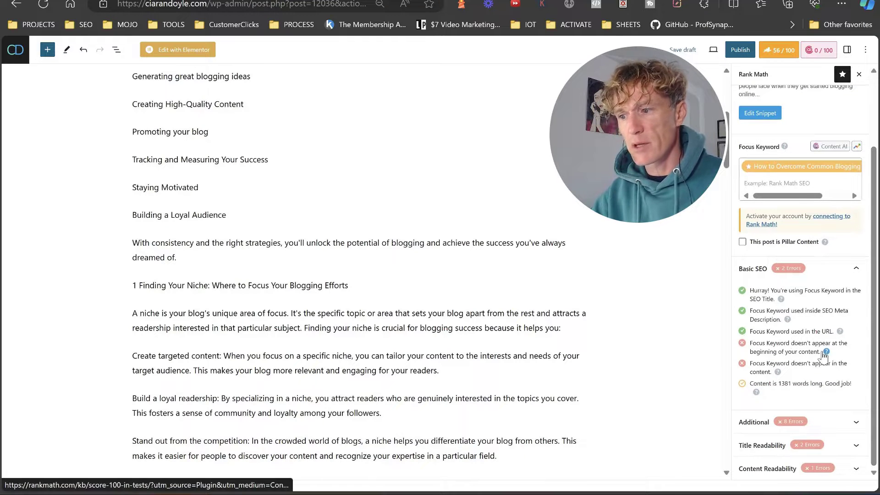
scroll(243, 294, "up", 5)
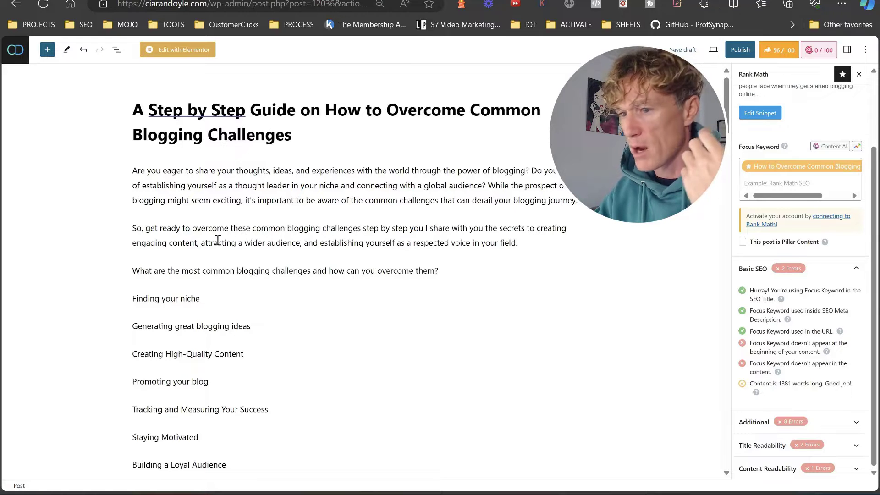
left_click(181, 229)
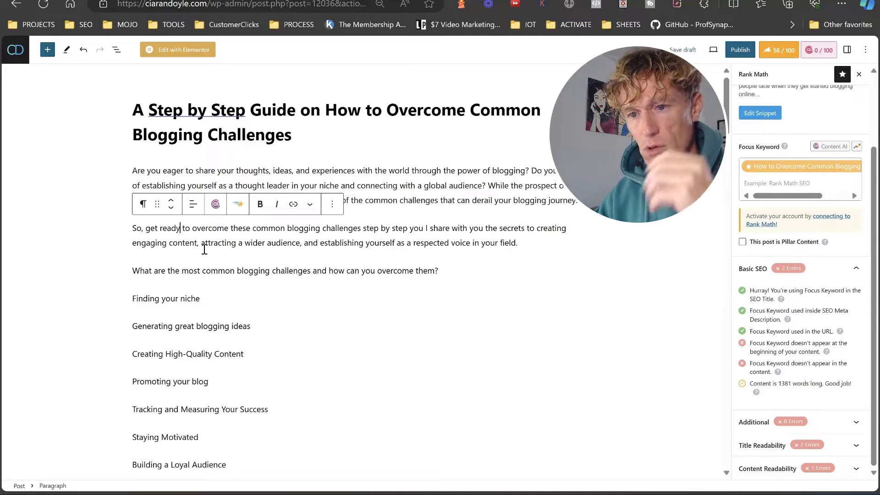
key("Right")
key("Right")
key("Right")
key("Right")
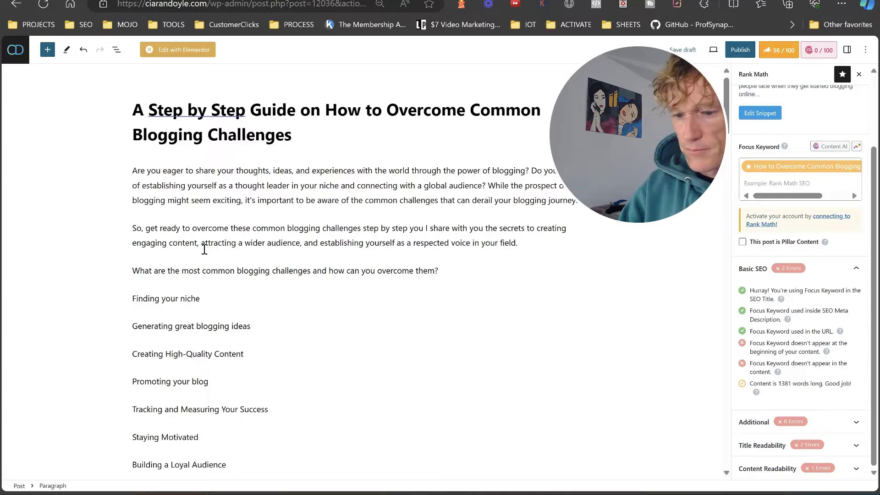
type("learn how to")
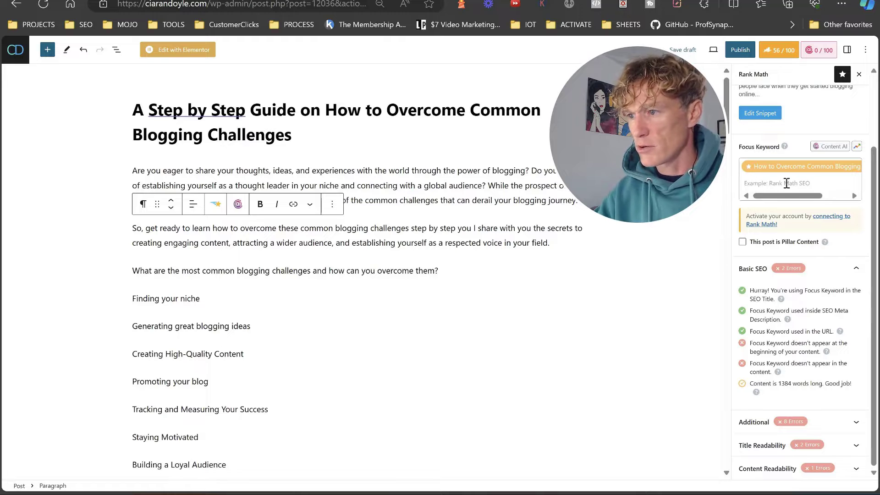
left_click_drag(788, 196, 806, 196)
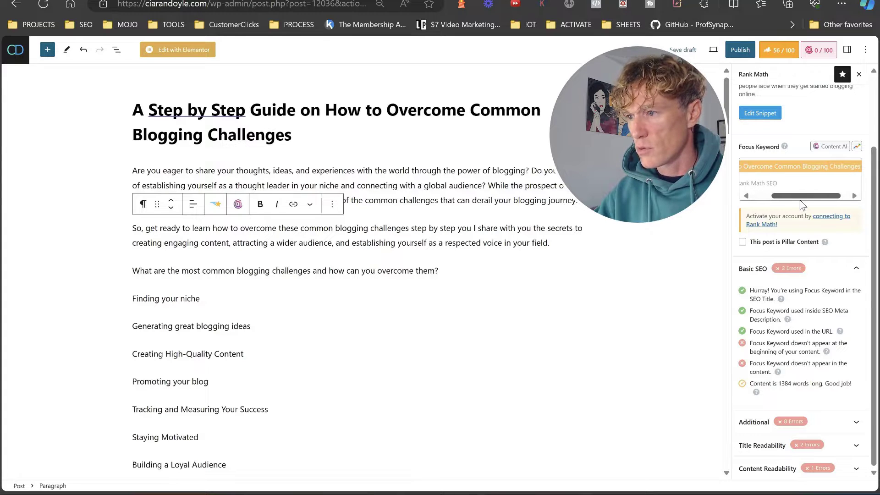
Remove "these" before "common blogging challenges" in the second introductory paragraph and expand the Additional SEO checks
double_click(294, 229)
type("t")
key("BackSpace")
key("BackSpace")
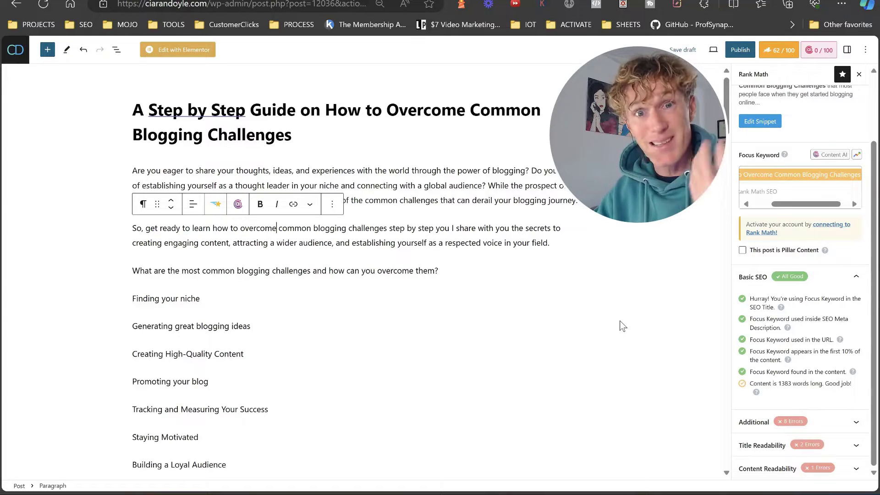
left_click(828, 430)
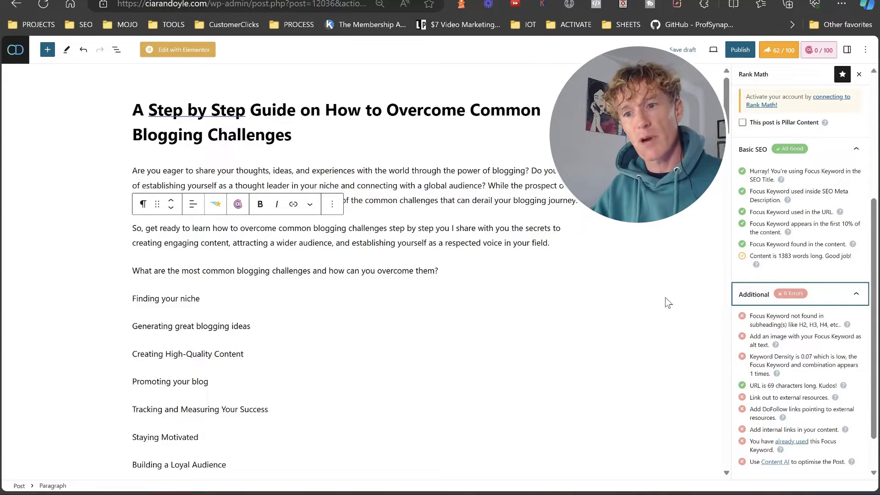
scroll(322, 228, "down", 3)
scroll(452, 230, "up", 3)
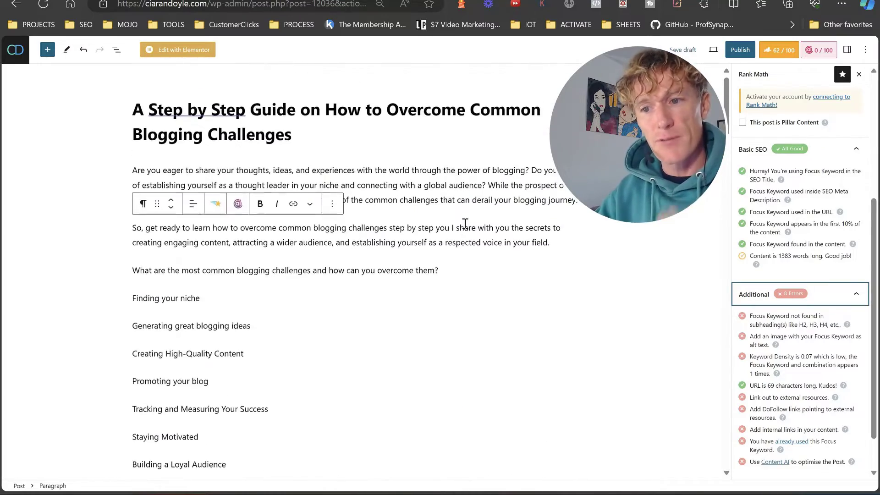
Convert the paragraph "1 Finding Your Niche: Where to Focus Your Blogging Efforts" into an H2 heading
scroll(464, 227, "down", 2)
scroll(458, 231, "down", 5)
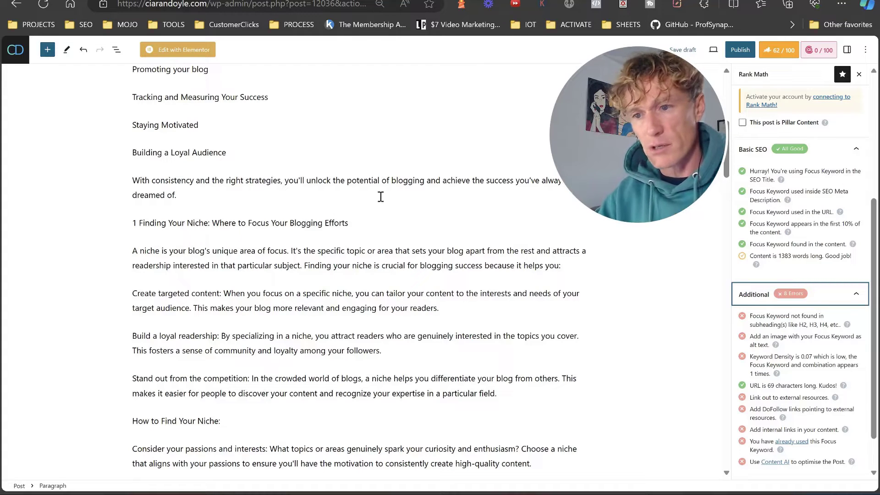
left_click_drag(369, 228, 129, 223)
left_click(143, 198)
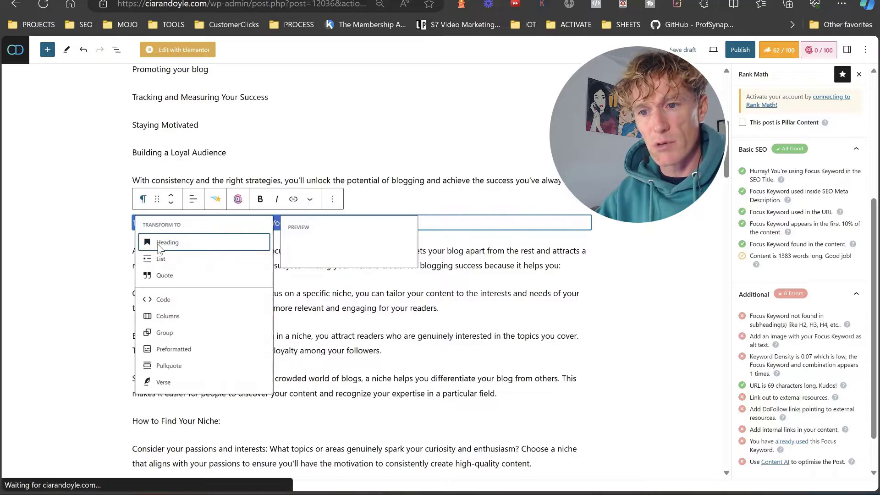
left_click(167, 242)
Convert the line "How to Find Your Niche:" into an H3 heading
scroll(228, 296, "down", 1)
left_click_drag(244, 302, 89, 300)
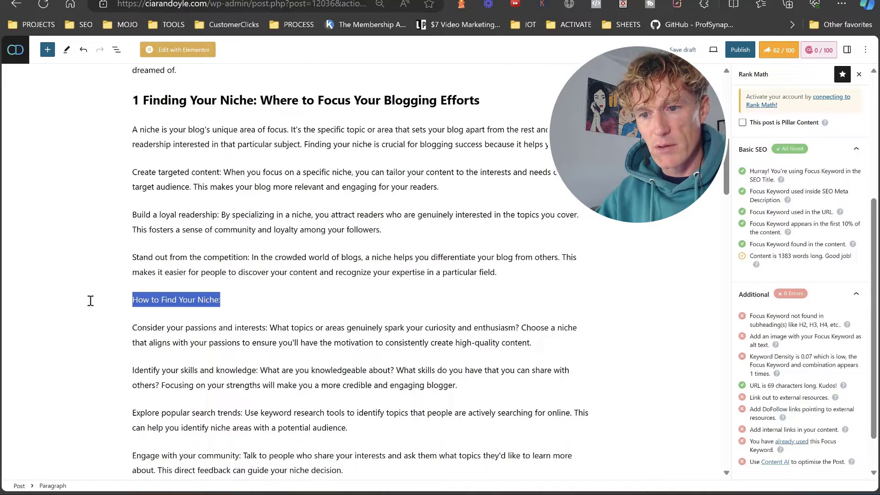
left_click(143, 275)
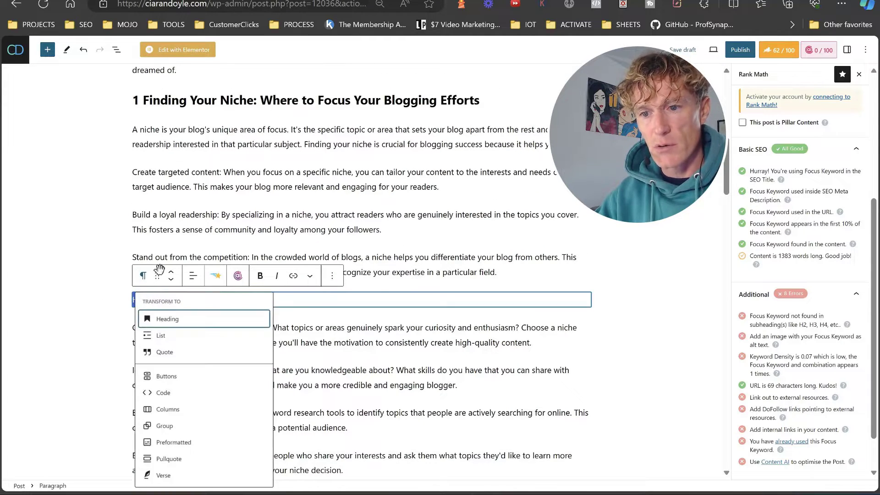
left_click(167, 316)
left_click(193, 275)
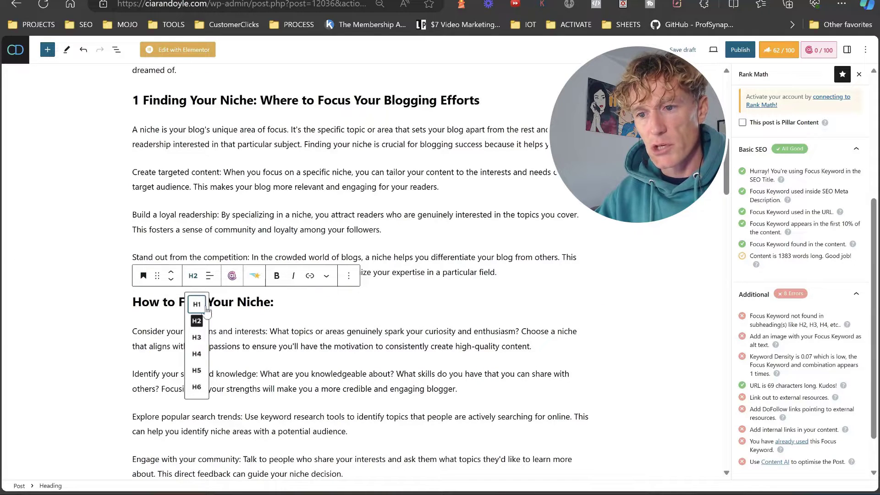
left_click(195, 340)
Convert the line "Tips for Narrowing Down Your Niche:" into an H3 heading
scroll(96, 208, "down", 5)
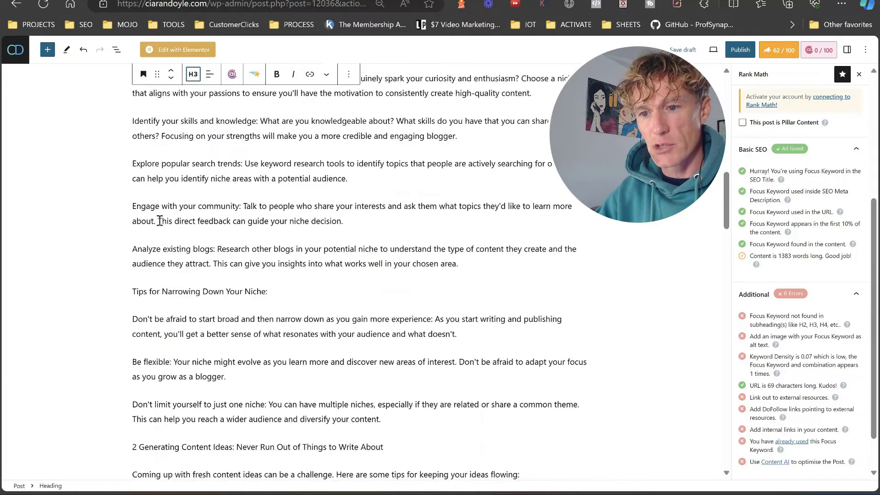
triple_click(303, 290)
left_click(143, 267)
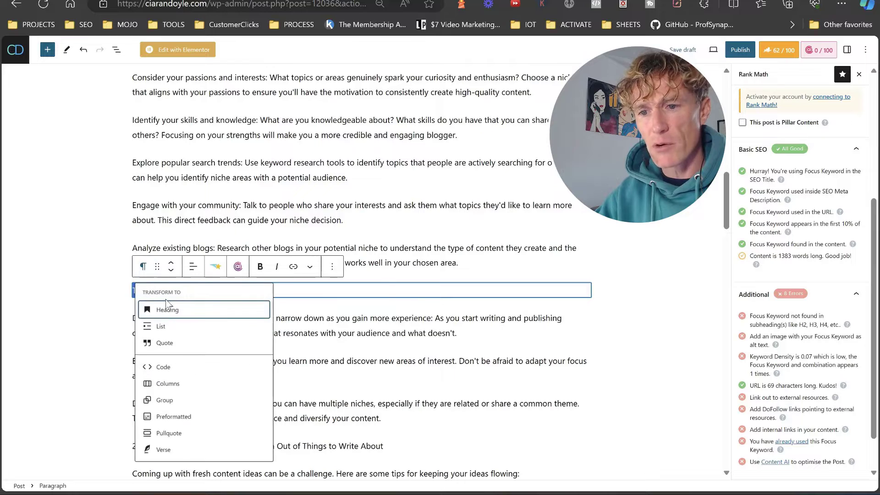
left_click(166, 301)
left_click(192, 267)
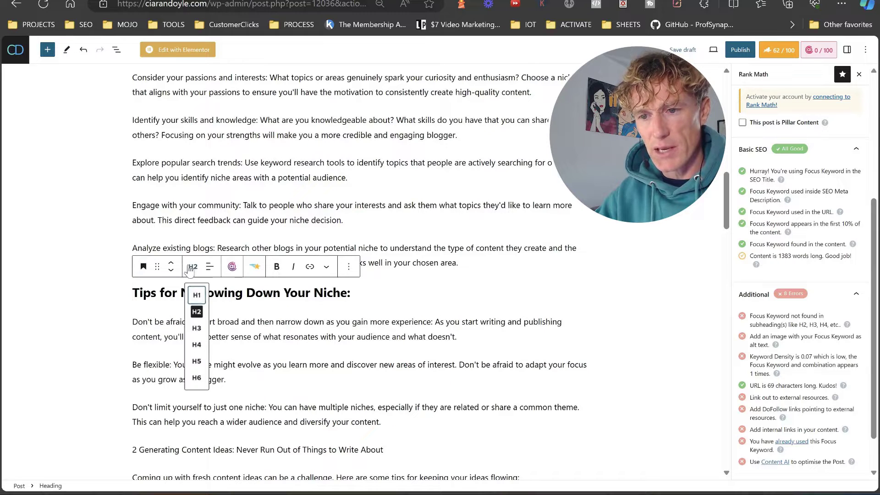
left_click(196, 328)
Convert the paragraph "2 Generating Content Ideas: Never Run Out of Things to Write About" into an H2 heading
scroll(199, 333, "down", 4)
left_click_drag(409, 256, 182, 259)
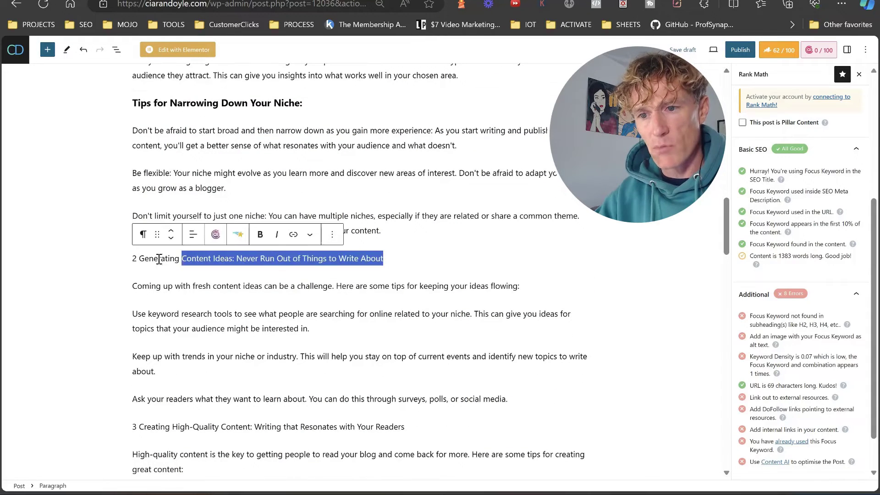
triple_click(159, 259)
left_click(143, 235)
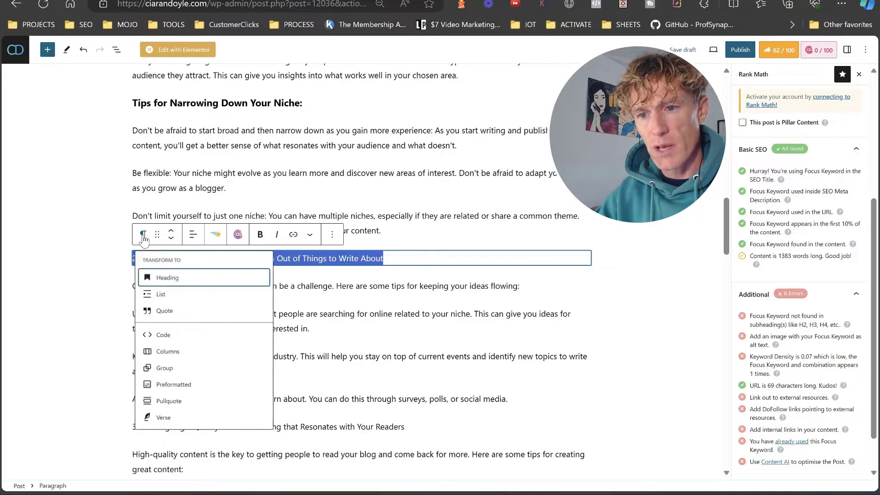
left_click(178, 280)
Convert the paragraph "3 Creating High-Quality Content: Writing that Resonates with Your Readers" into an H2 heading
scroll(273, 238, "down", 4)
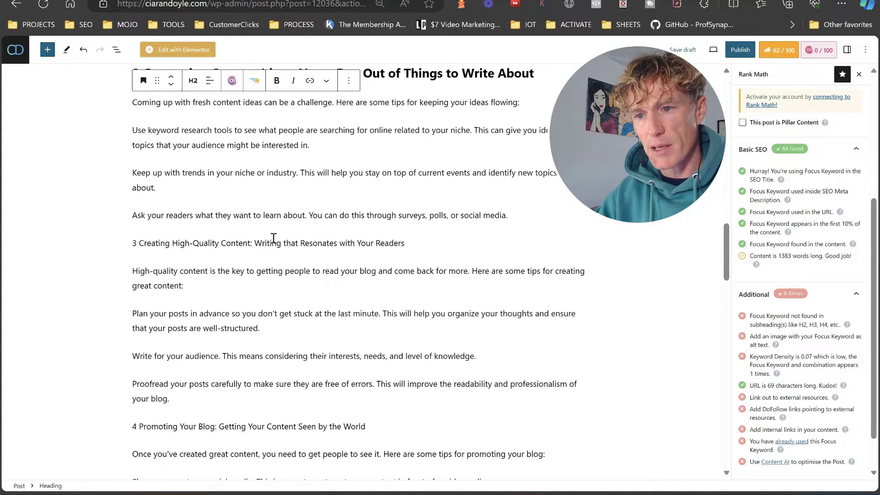
scroll(288, 316, "down", 2)
scroll(374, 265, "up", 2)
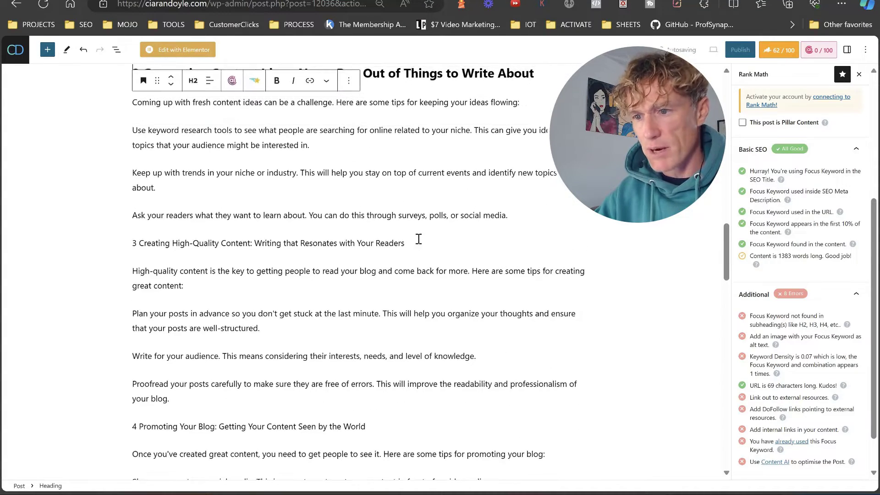
left_click_drag(408, 244, 98, 248)
left_click(148, 220)
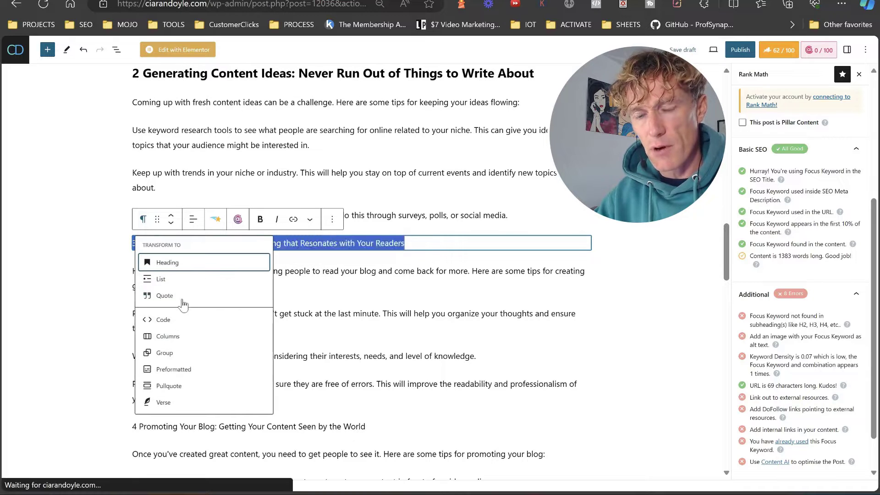
left_click(158, 262)
Convert the paragraph "4 Promoting Your Blog: Getting Your Content Seen by the World" into an H2 heading
scroll(399, 290, "down", 3)
left_click_drag(404, 243, 101, 246)
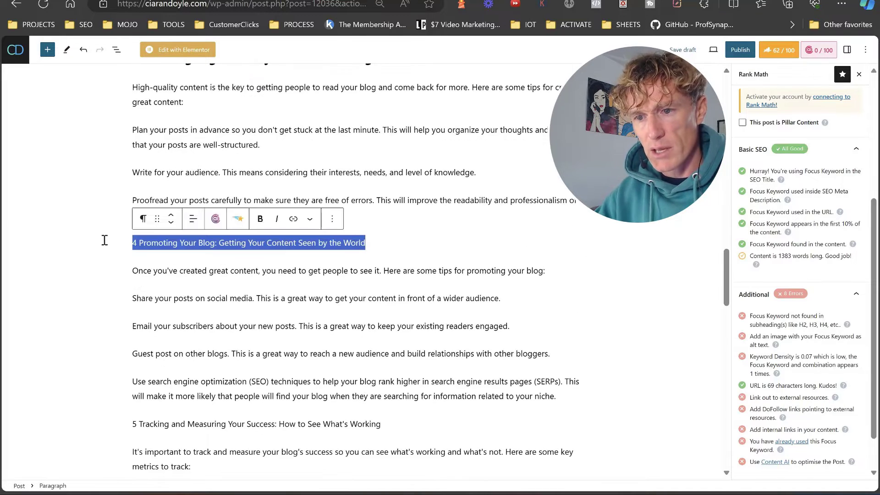
left_click(143, 219)
left_click(172, 268)
Convert the paragraph "5 Tracking and Measuring Your Success: How to See What's Working" into an H2 heading
scroll(389, 304, "down", 3)
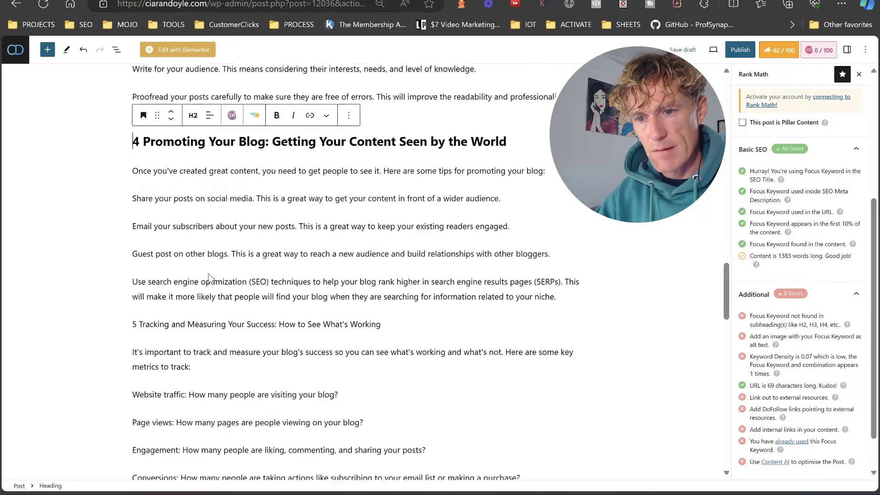
left_click_drag(389, 304, 129, 302)
left_click(144, 280)
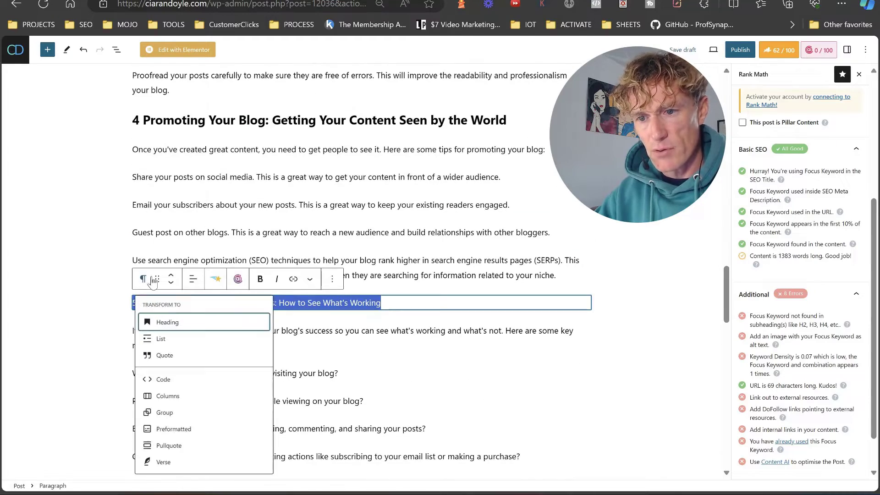
left_click(156, 266)
Convert the paragraph "6 Staying Motivated: Keeping the Passion Alive" into an H2 heading
scroll(222, 303, "down", 4)
scroll(222, 303, "down", 2)
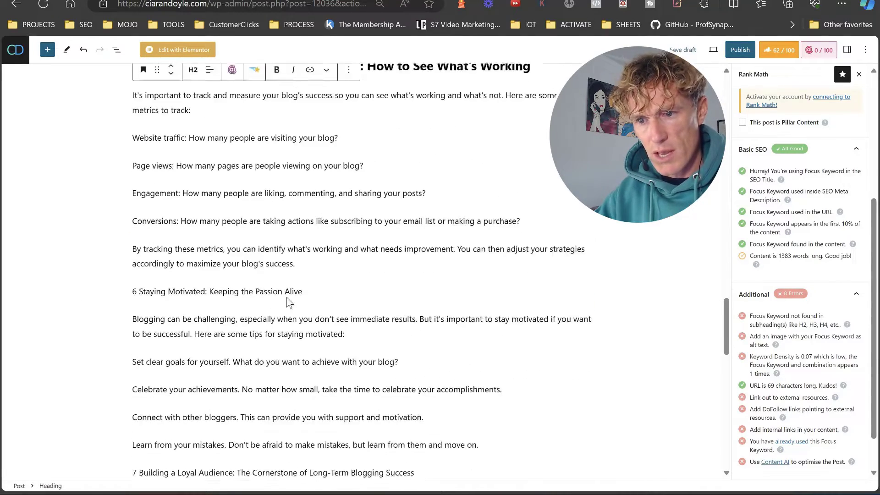
left_click_drag(311, 281, 103, 270)
left_click(143, 257)
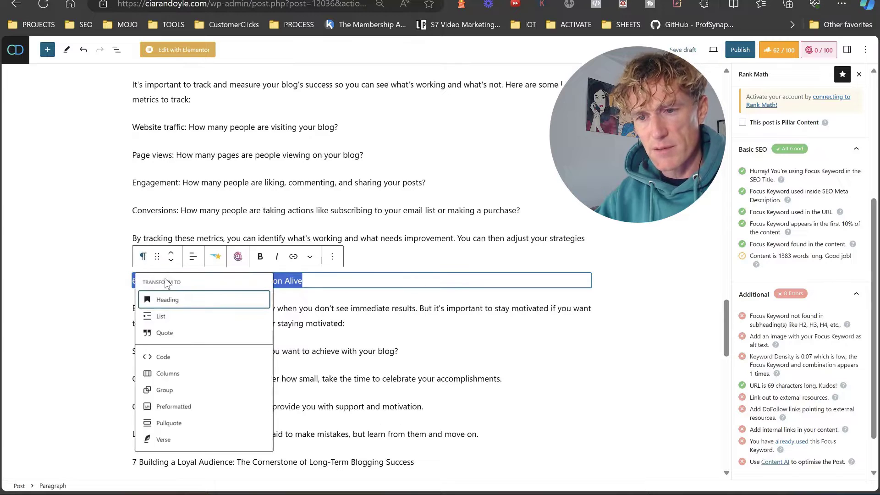
left_click(156, 299)
Convert the paragraph "7 Building a Loyal Audience: The Cornerstone of Long-Term Blogging Success" into an H2 heading
scroll(304, 289, "down", 4)
left_click_drag(443, 279, 122, 277)
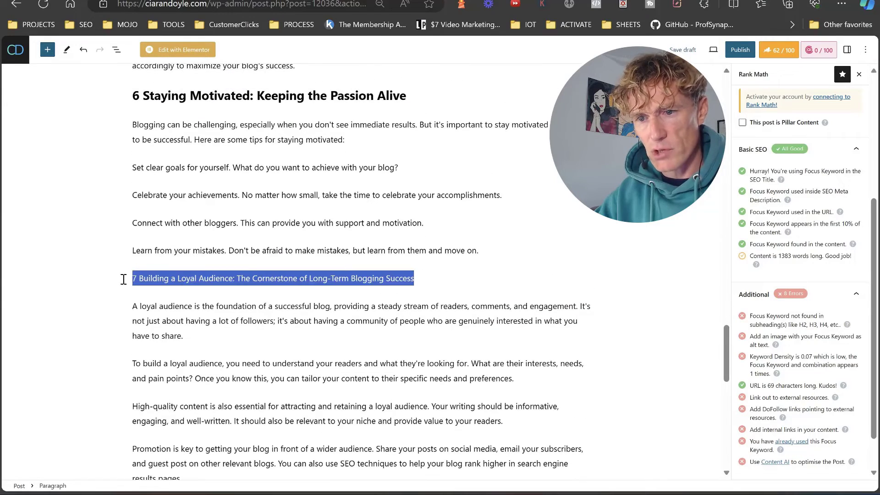
left_click(143, 254)
left_click(182, 285)
Review the post's section headings and the Additional SEO checks for a subheading that can hold the focus keyword
scroll(183, 283, "down", 6)
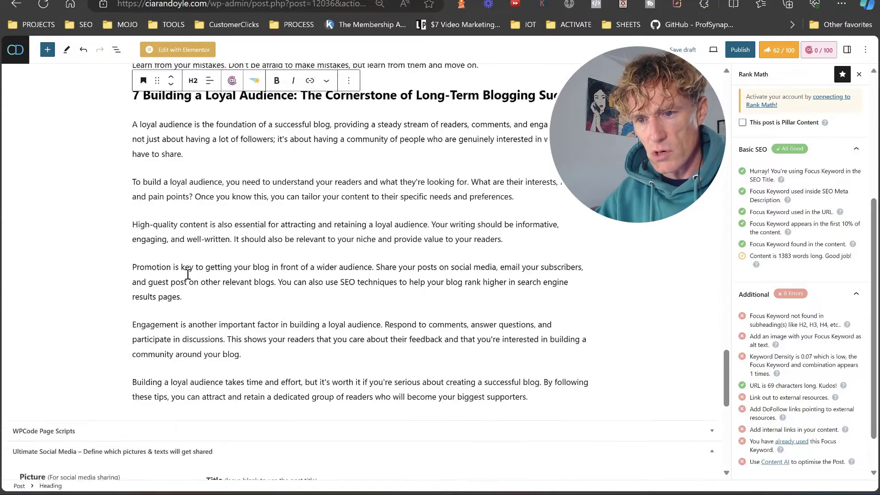
scroll(301, 277, "up", 11)
scroll(667, 294, "up", 7)
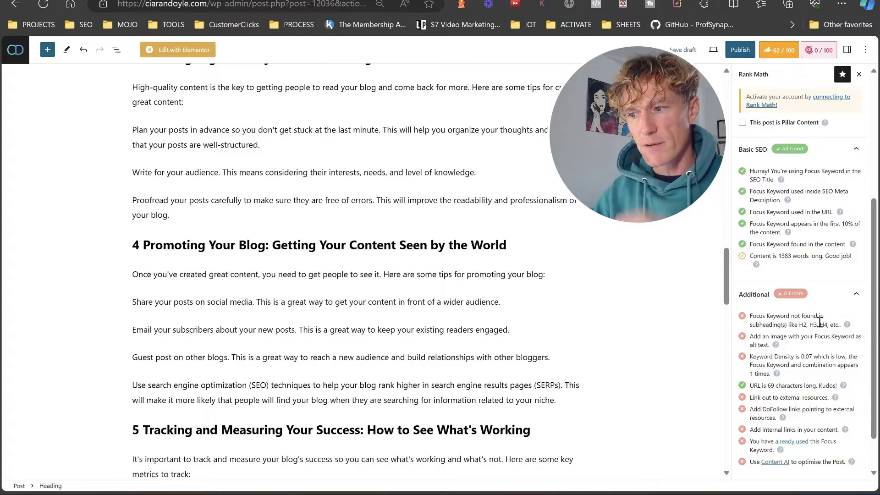
scroll(420, 383, "down", 10)
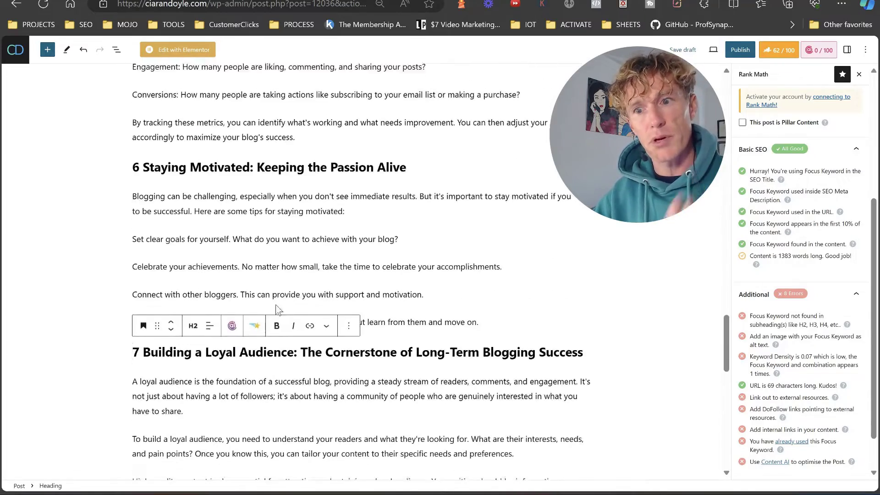
scroll(257, 293, "down", 8)
scroll(237, 282, "up", 4)
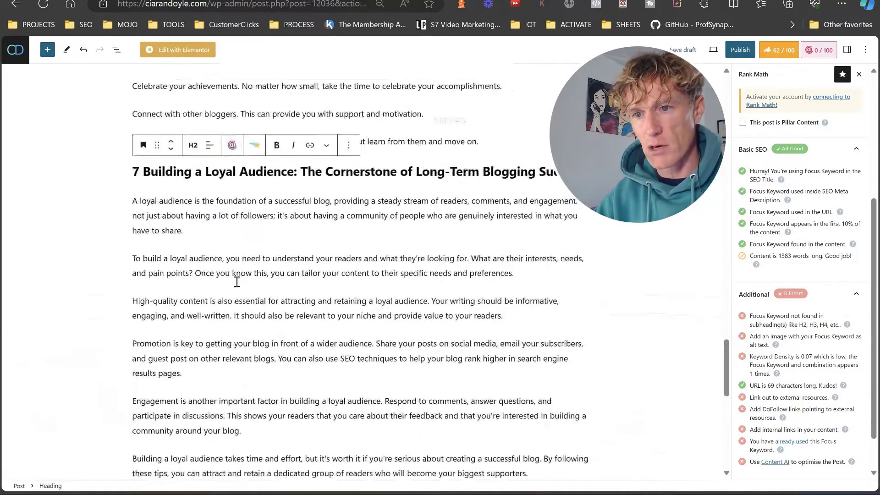
scroll(237, 282, "up", 1)
scroll(291, 220, "up", 1)
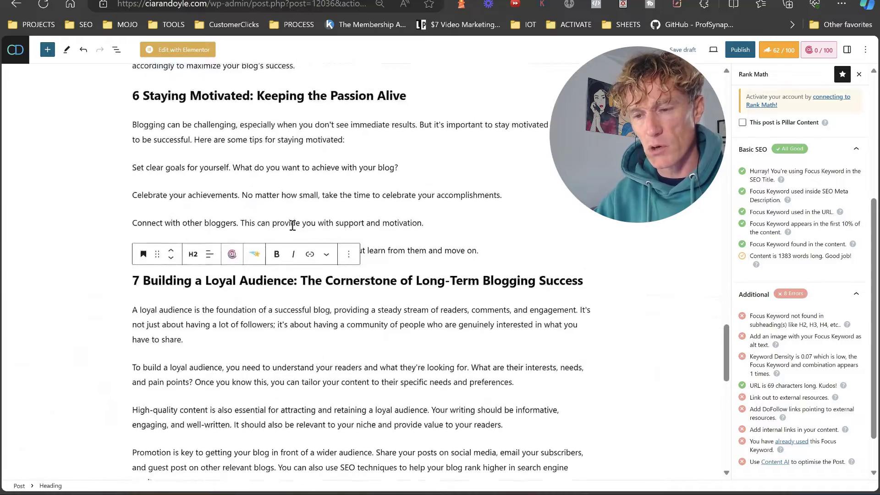
scroll(366, 252, "down", 6)
Insert "How to Overcome Common Blogging Challenges like" in front of the "How to Find Your Niche:" subheading
scroll(459, 275, "up", 20)
scroll(499, 290, "up", 7)
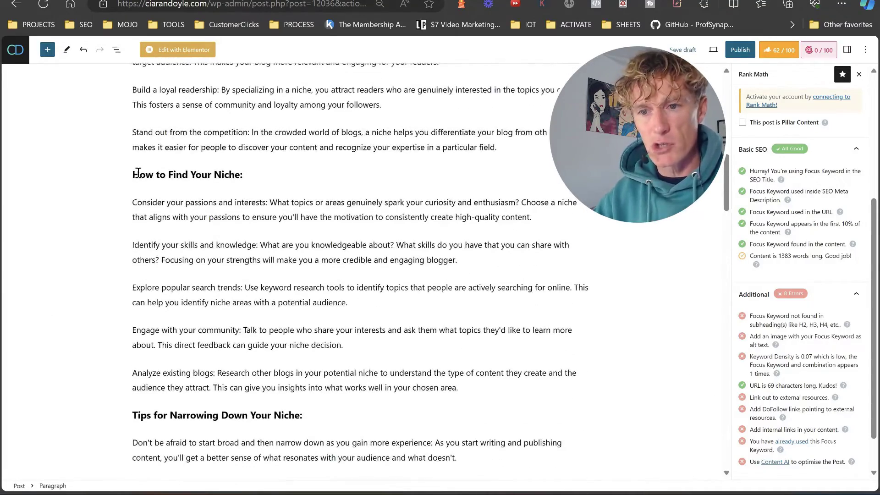
left_click(138, 173)
type("How to Overcome Common Blogging Challenges")
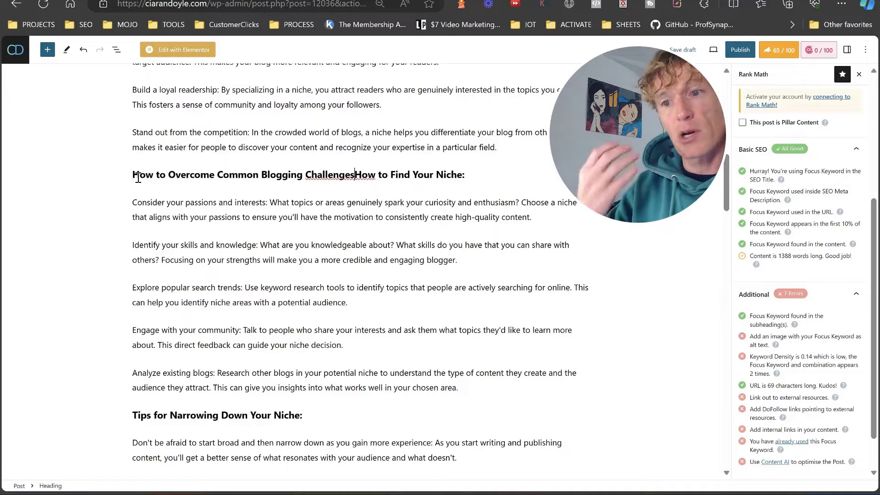
type("like")
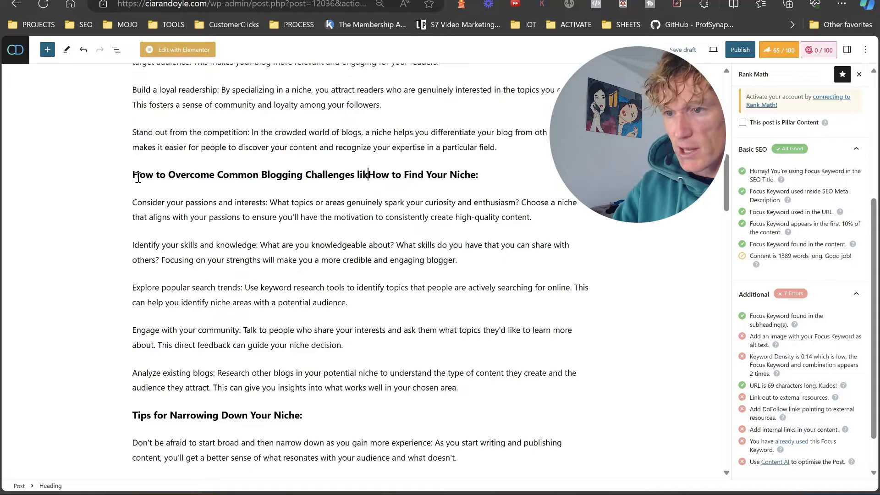
Change the ending of the extended subheading to lowercase so it reads "how to find your niche:"
key("Delete")
type("h")
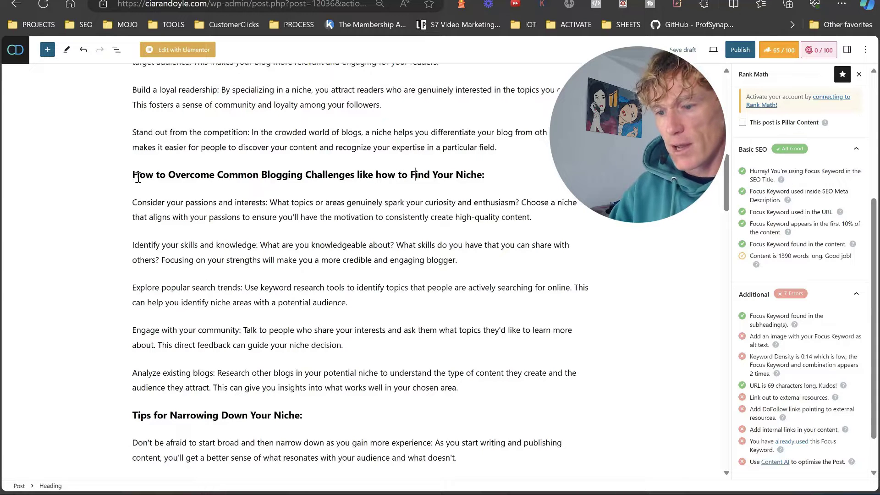
key("BackSpace")
type("f")
key("ctrl+Right")
key("Delete")
type("y")
key("ctrl+Right")
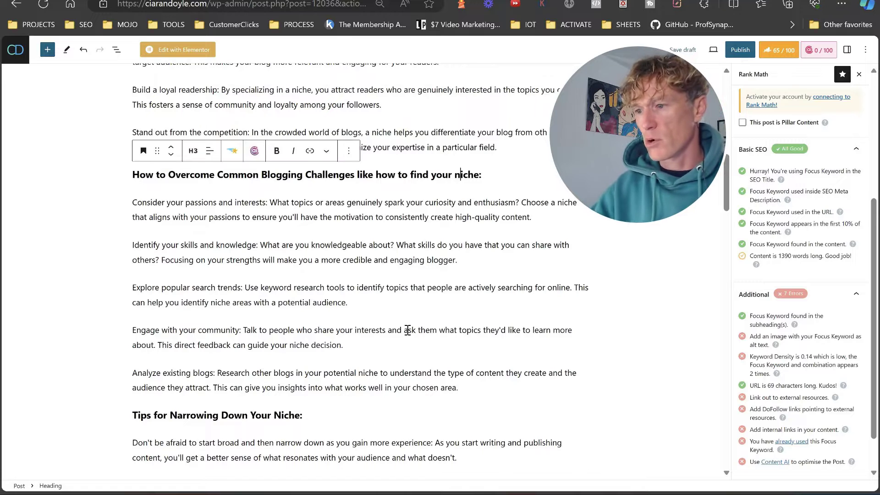
left_click(645, 292)
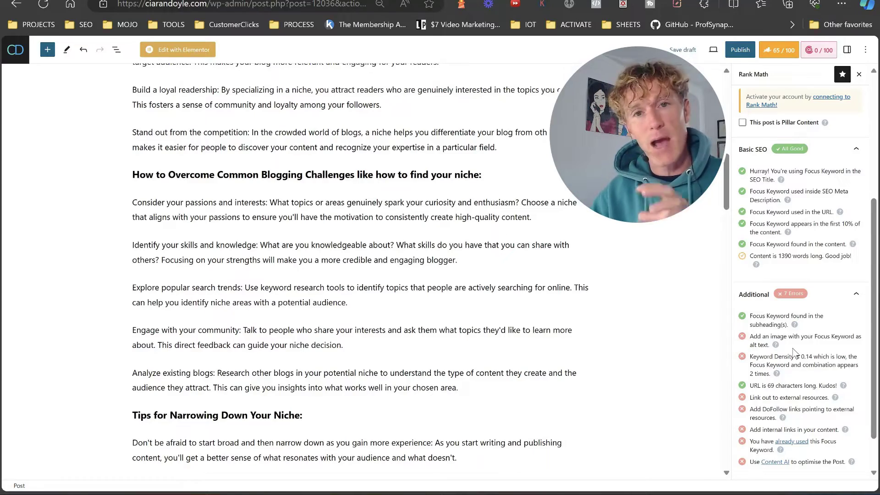
Insert the "7 Blog Challenges" image from the media library below the "Create targeted content" paragraph
scroll(474, 321, "up", 8)
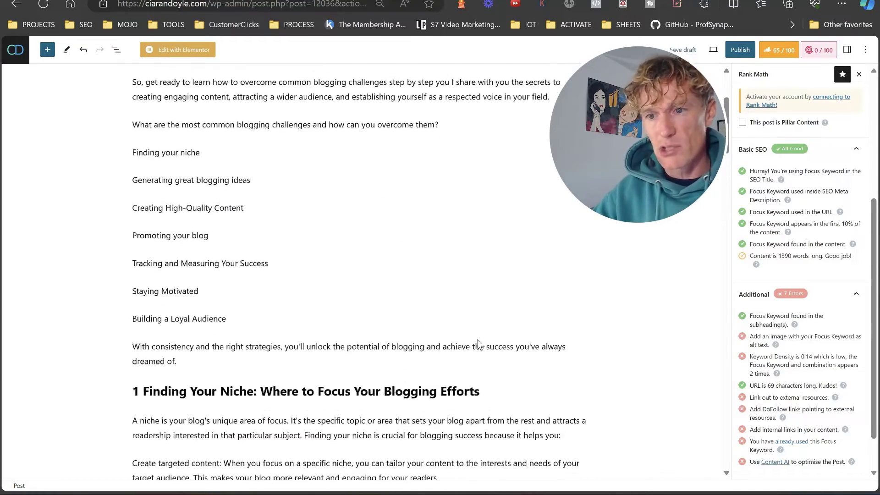
scroll(482, 273, "down", 5)
left_click(478, 250)
key("Return")
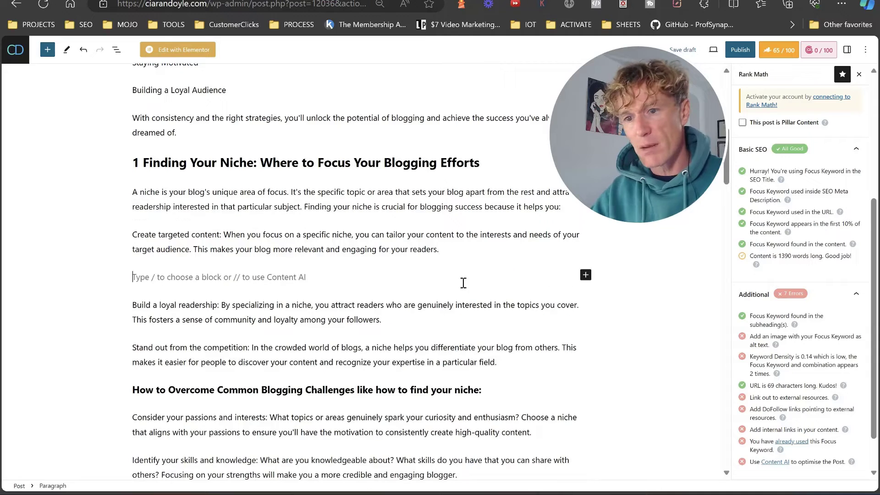
left_click(586, 275)
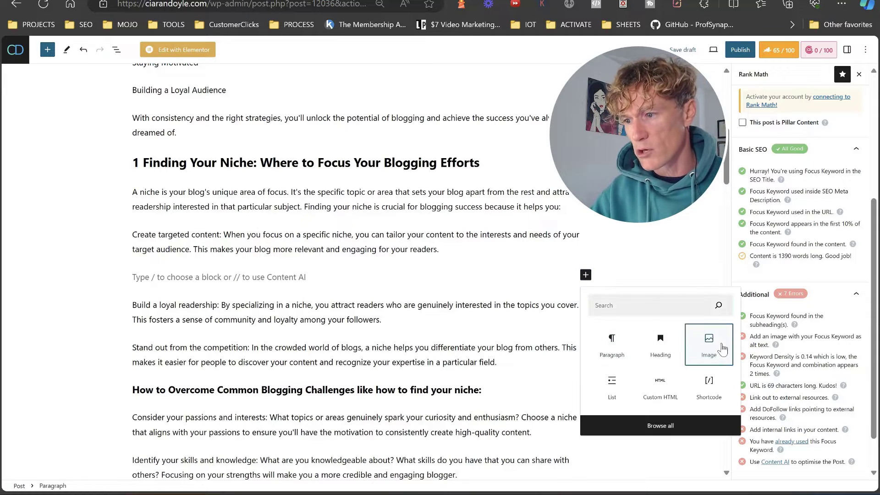
left_click(715, 346)
left_click(198, 326)
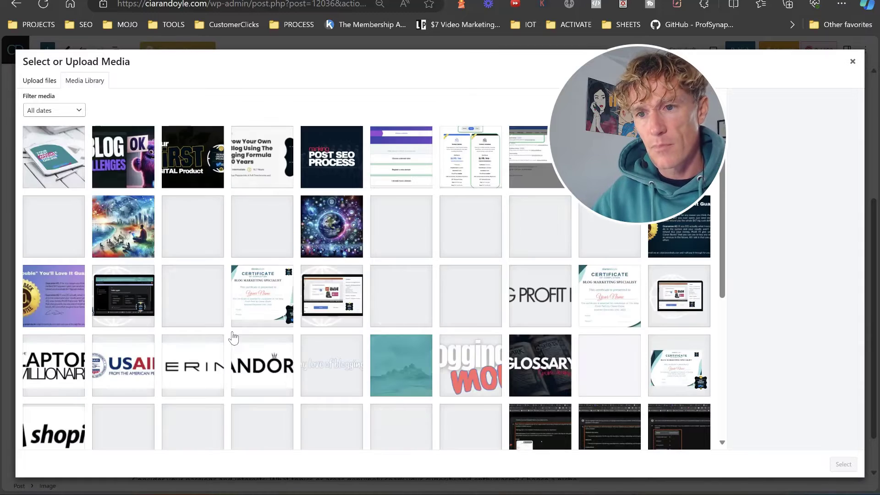
left_click(834, 465)
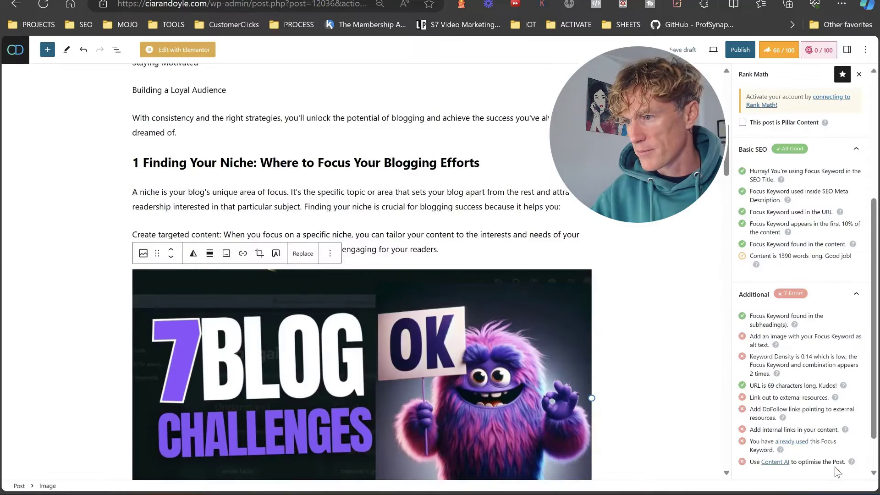
Replace the inserted image's alternative text with "How to Overcome Common Blogging Challenges"
scroll(375, 306, "down", 4)
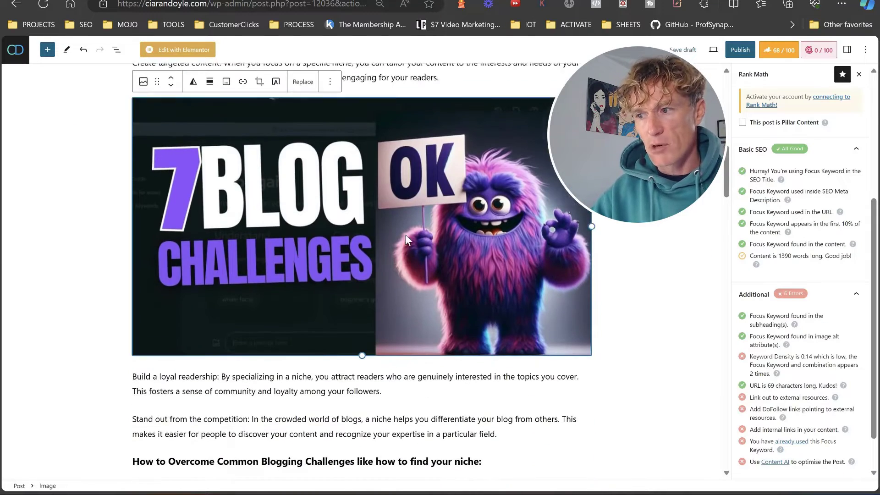
scroll(406, 235, "up", 3)
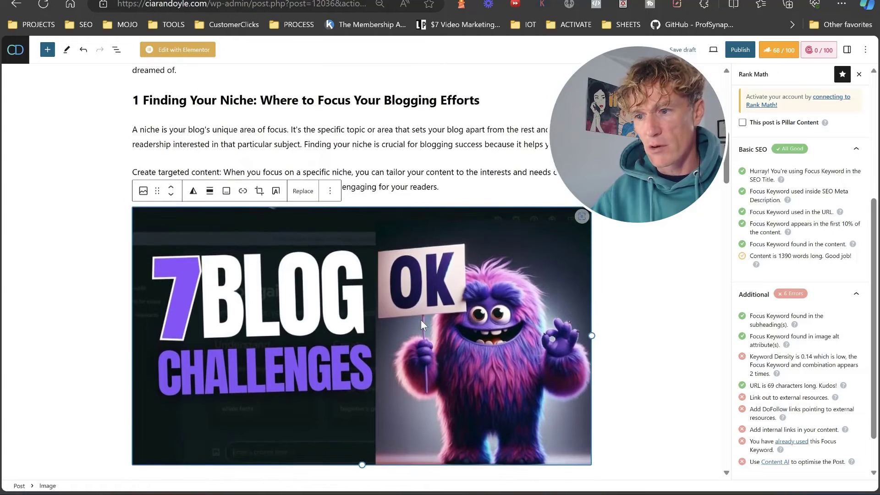
left_click(847, 49)
left_click_drag(780, 239, 687, 212)
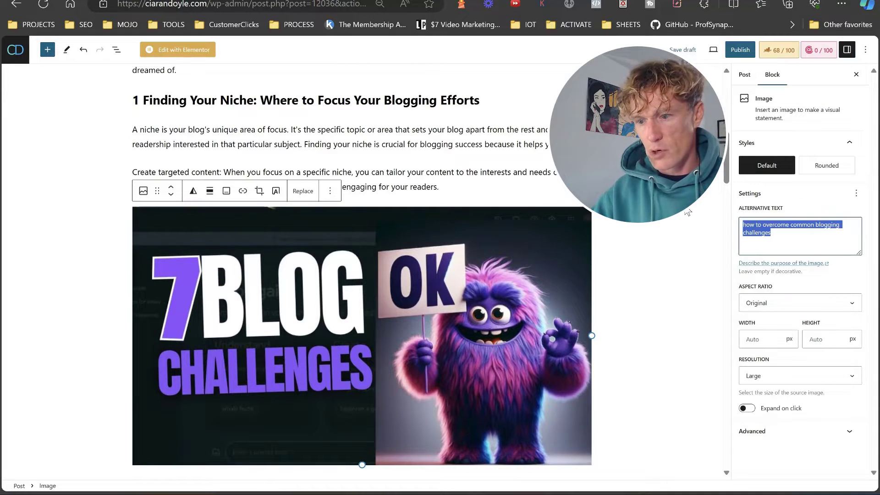
type("How to Overcome Common Blogging Challenges")
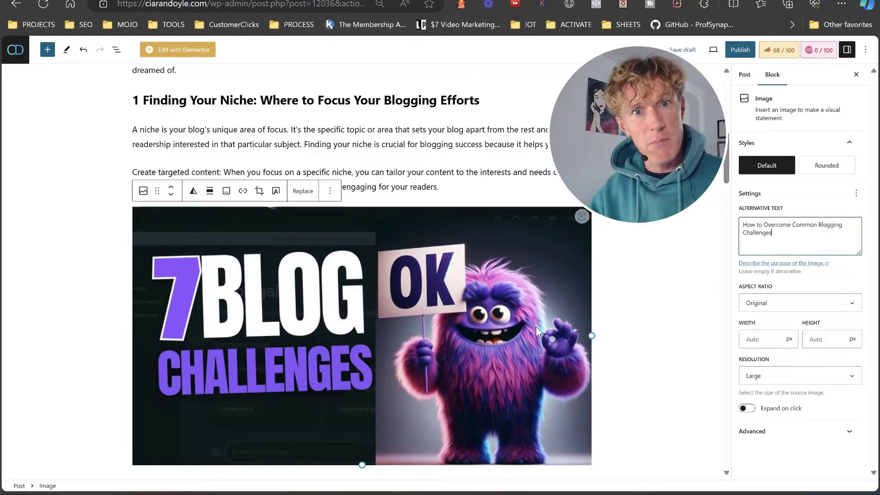
Examine the image's placement and read through the post's remaining sections for places to use the focus keyword
scroll(521, 325, "down", 6)
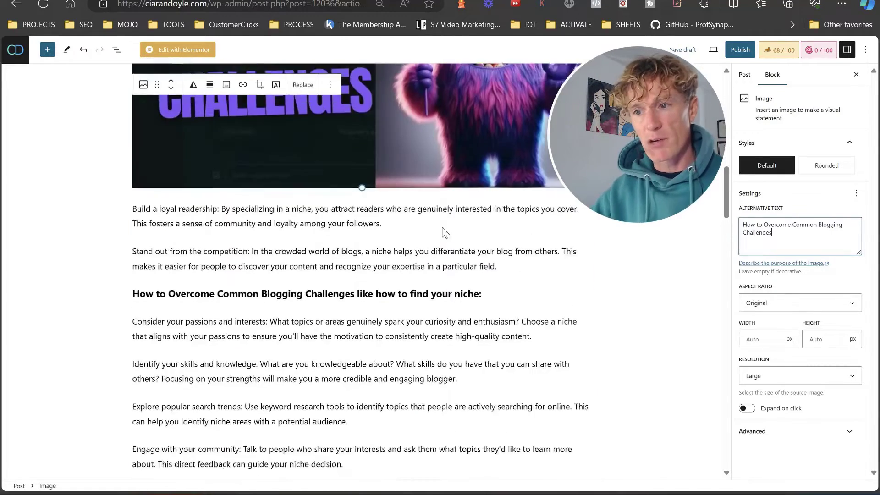
scroll(447, 225, "up", 3)
scroll(448, 226, "up", 12)
scroll(478, 235, "down", 10)
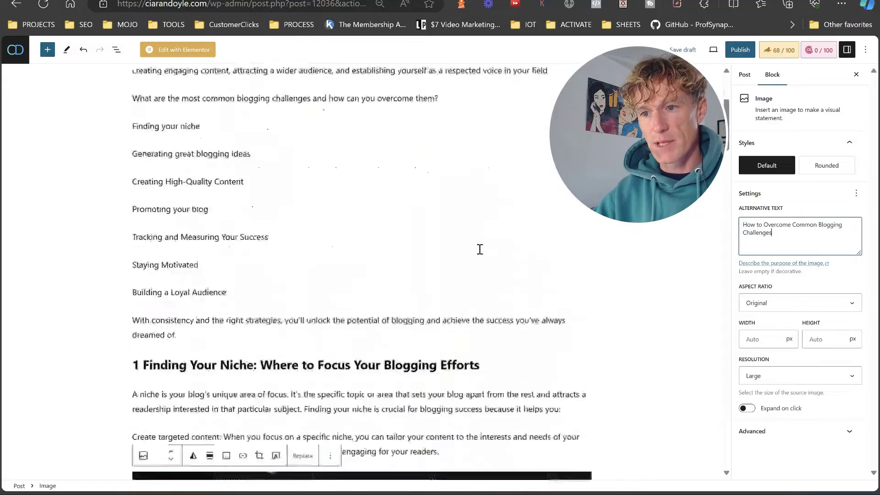
scroll(480, 251, "down", 1)
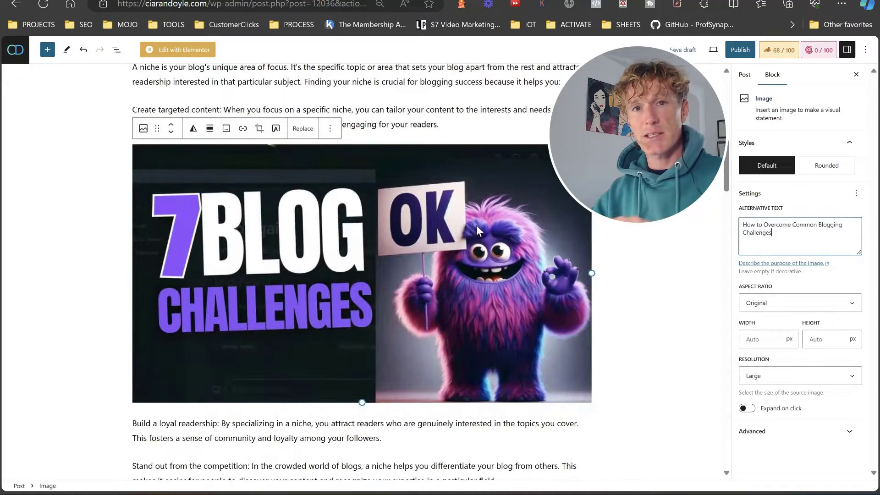
scroll(485, 214, "down", 5)
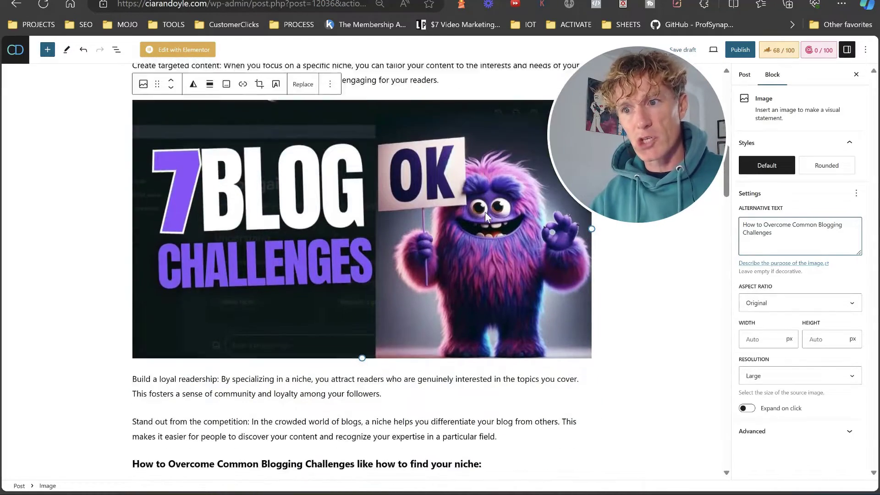
scroll(486, 212, "down", 1)
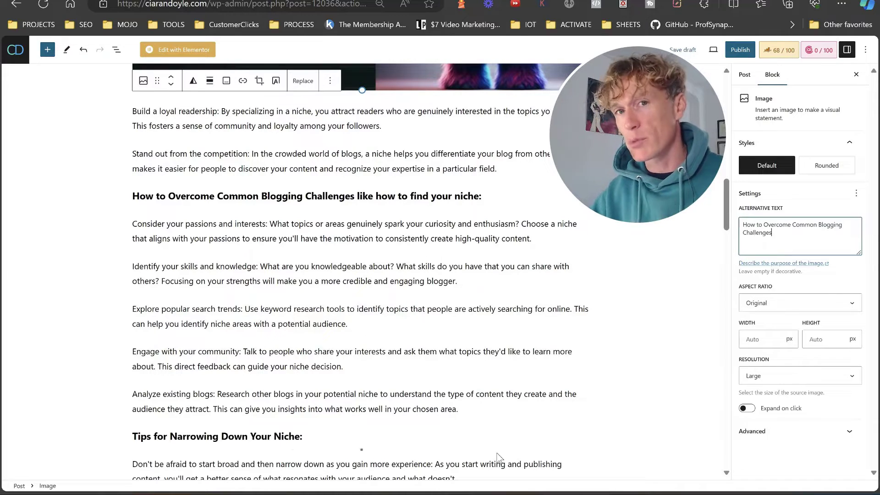
scroll(511, 362, "down", 6)
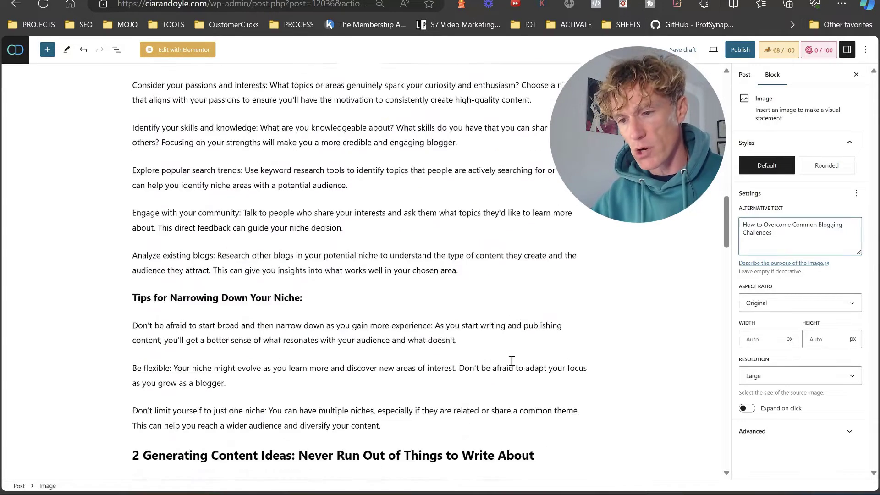
scroll(509, 355, "down", 5)
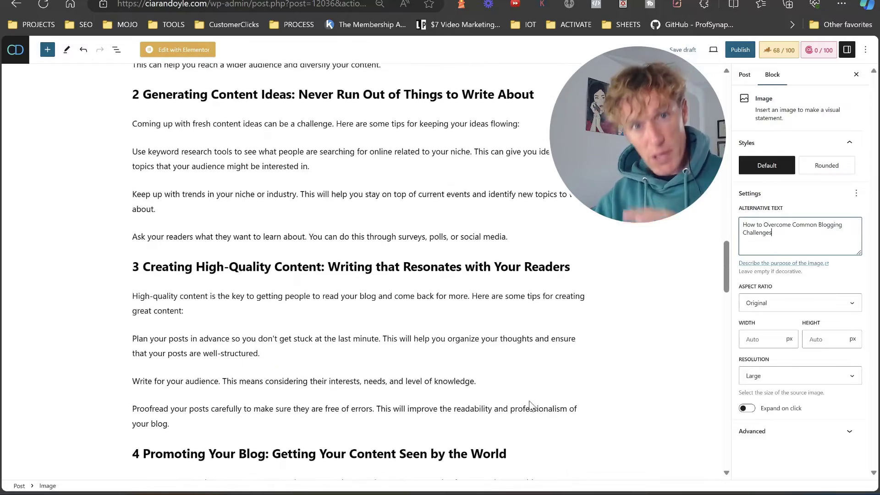
scroll(508, 384, "down", 10)
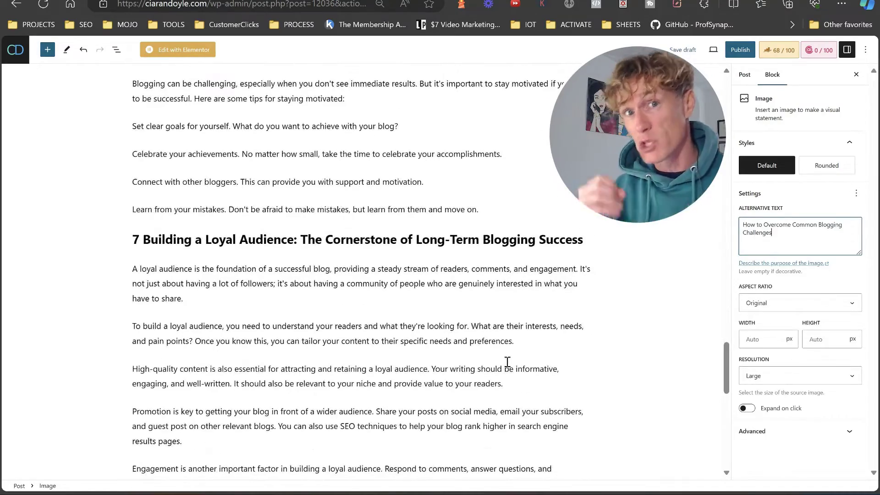
Review Rank Math's Basic SEO and Additional checks, especially keyword density and the link checks
left_click(764, 58)
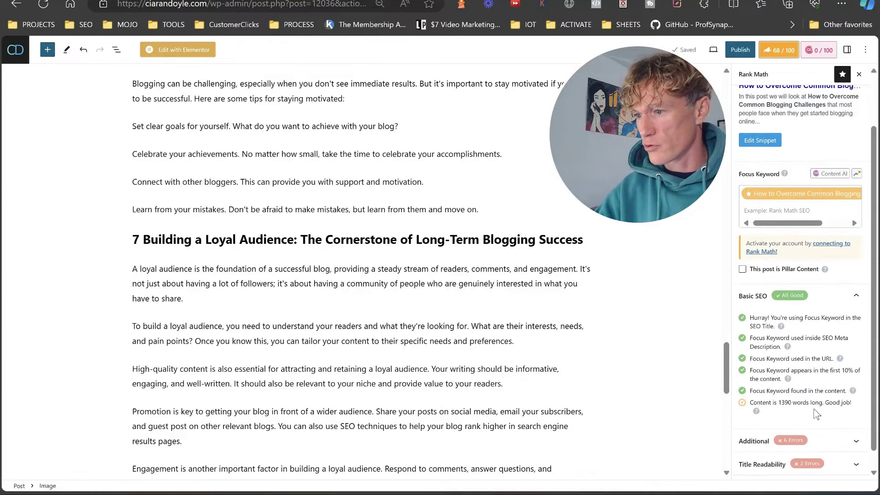
scroll(807, 398, "down", 1)
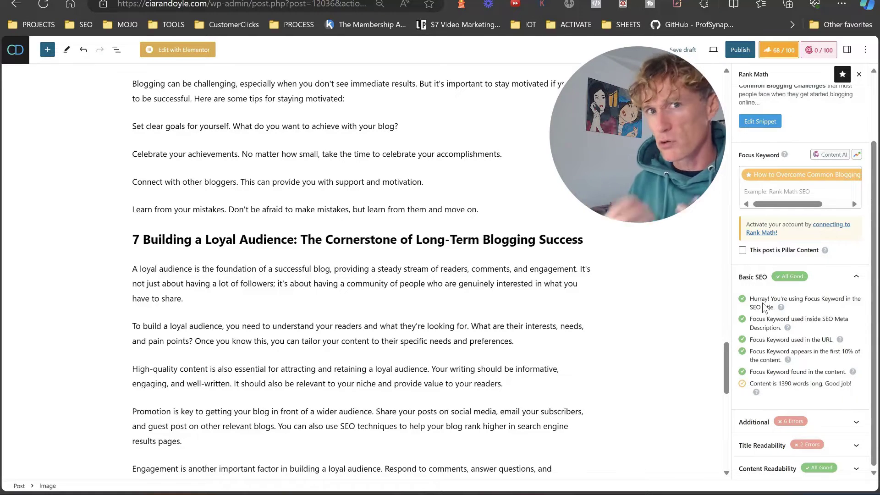
left_click(823, 428)
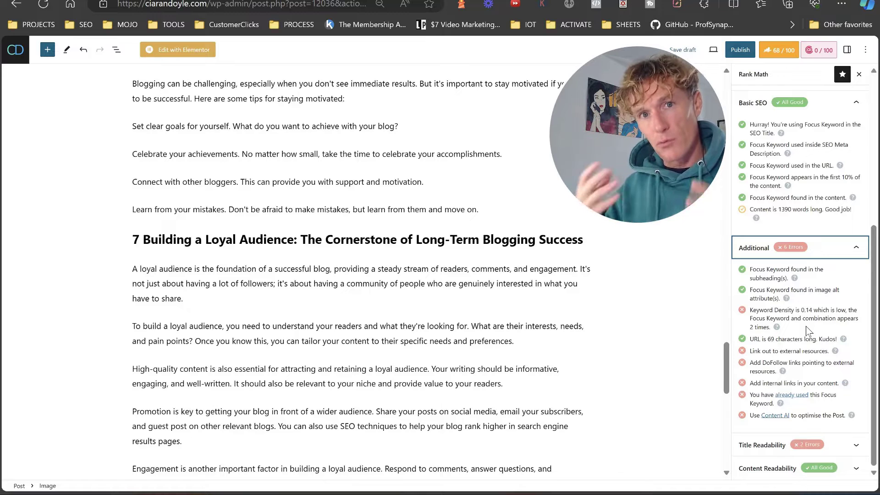
scroll(326, 279, "down", 3)
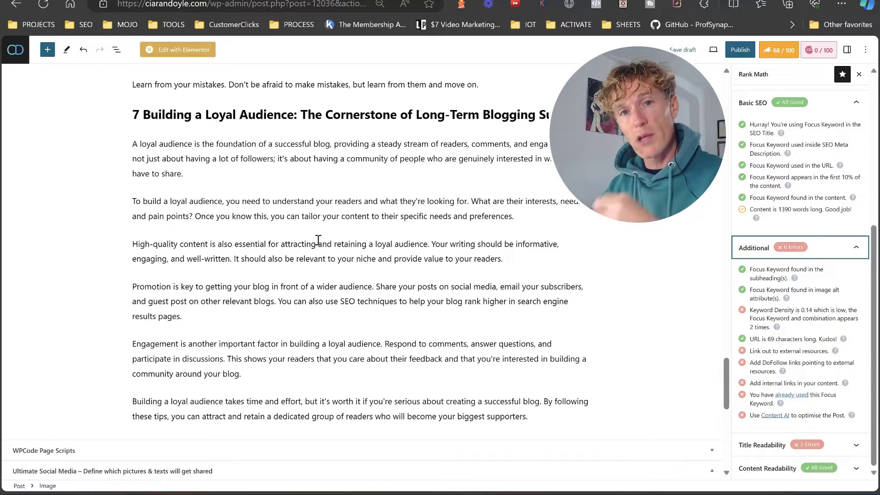
mouse_move(320, 239)
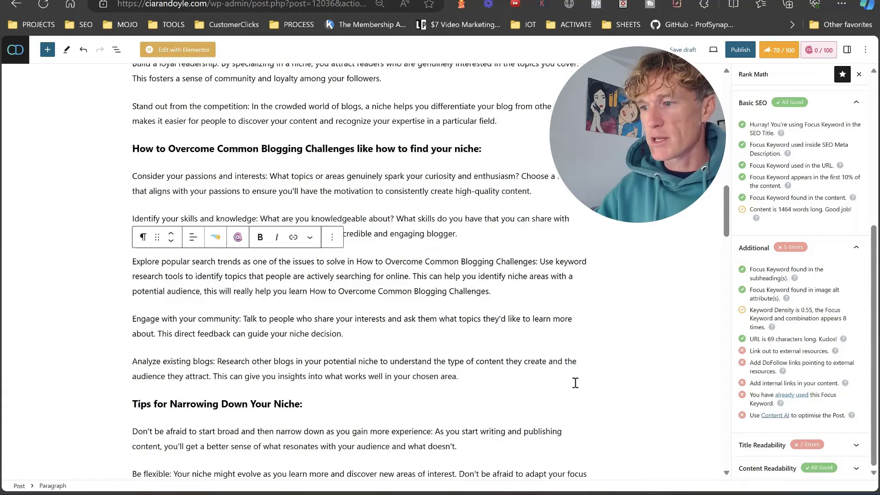
scroll(802, 356, "up", 4)
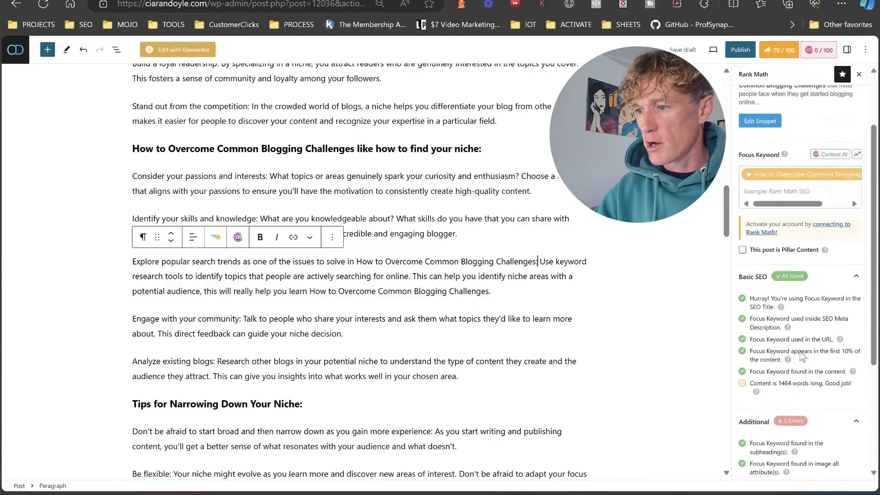
scroll(802, 357, "down", 4)
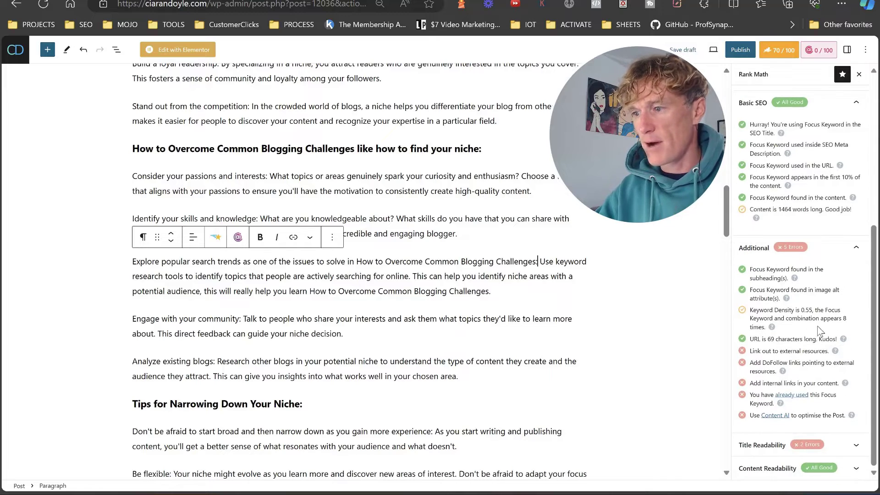
Search the post's text for "anal" to find a mention of analytics
scroll(446, 273, "up", 4)
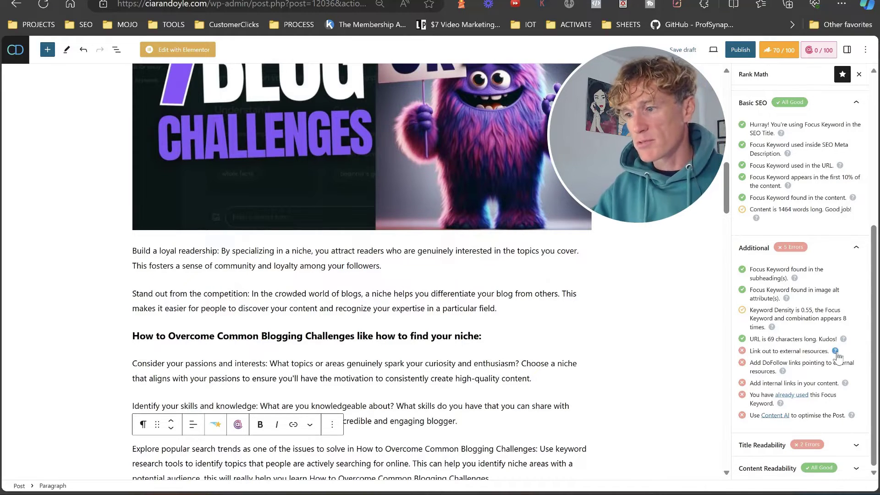
scroll(73, 305, "down", 7)
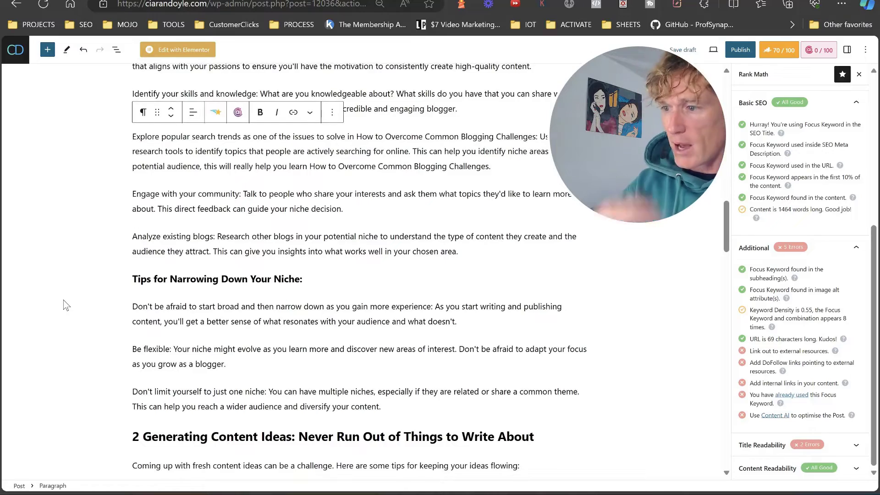
key("ctrl+f")
type("anal")
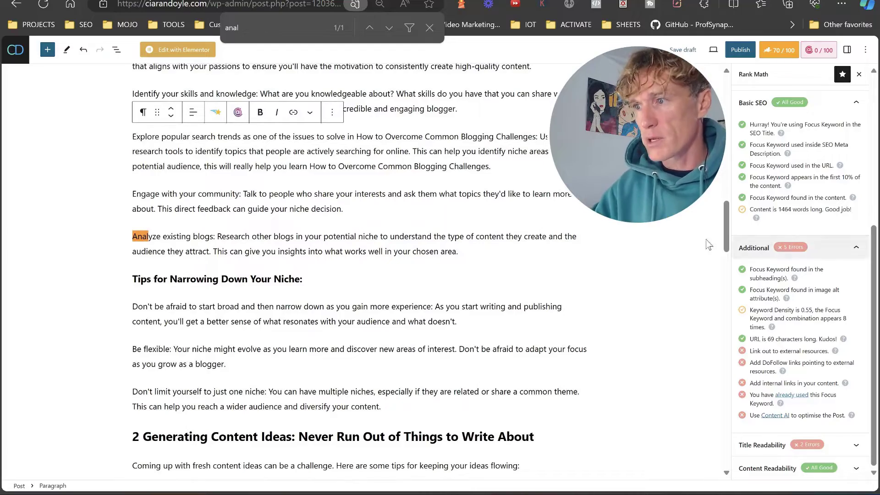
Look through the post from the introduction to section 7 for a passage suited to an external link
scroll(357, 181, "up", 15)
scroll(274, 175, "up", 5)
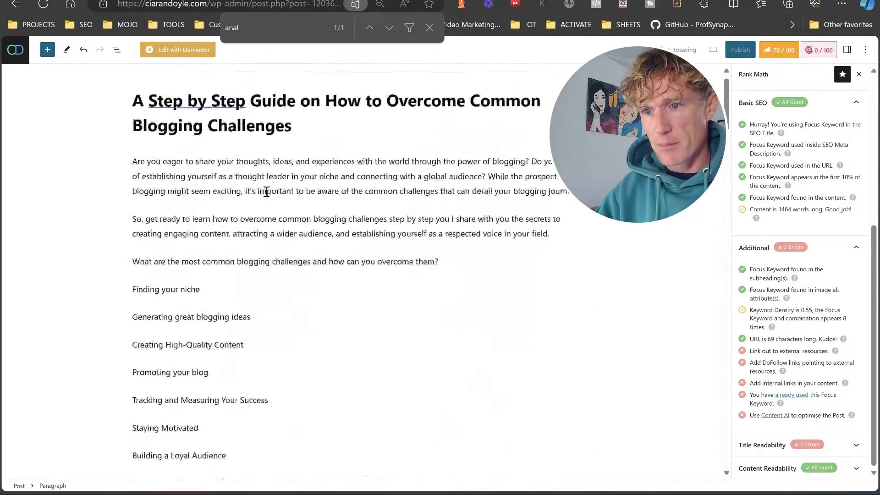
scroll(285, 151, "down", 8)
scroll(163, 299, "down", 12)
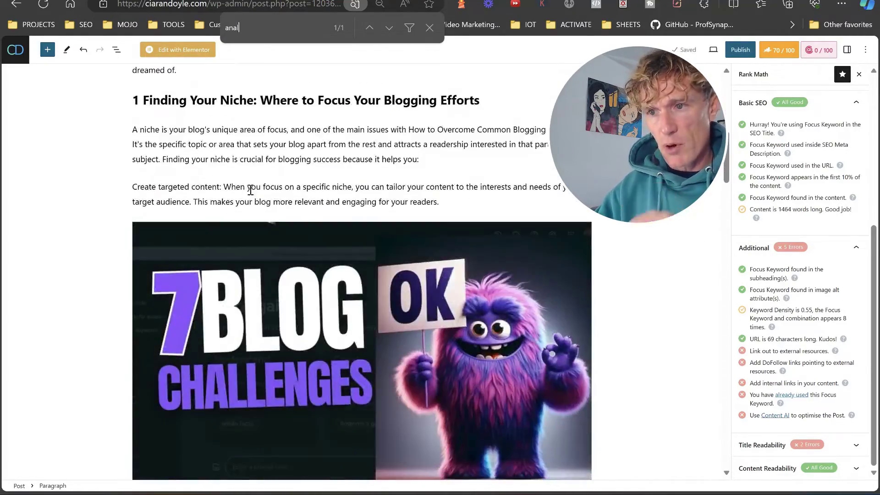
scroll(217, 196, "down", 12)
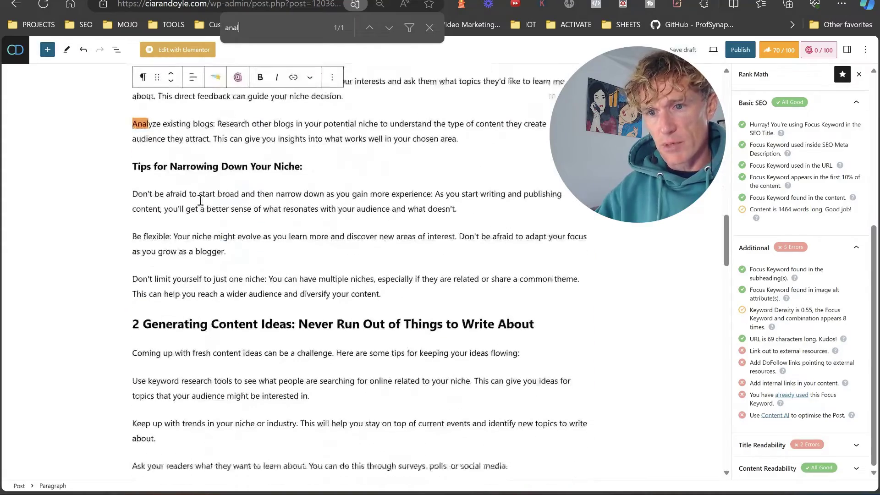
scroll(226, 238, "down", 6)
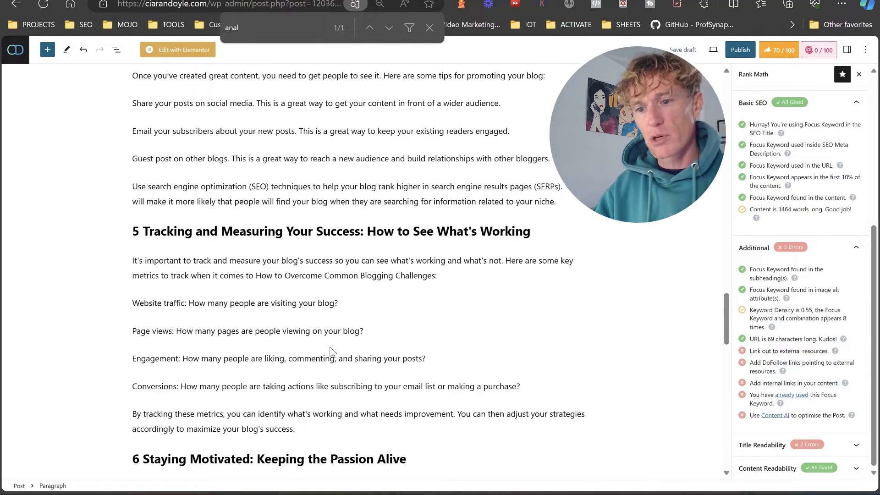
scroll(323, 349, "down", 5)
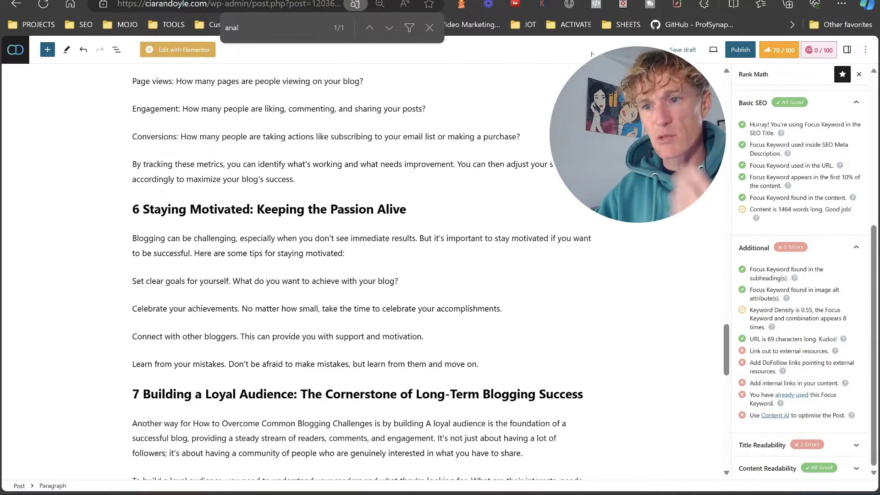
Search Google for "google analytics" in a new browser tab
key("ctrl+t")
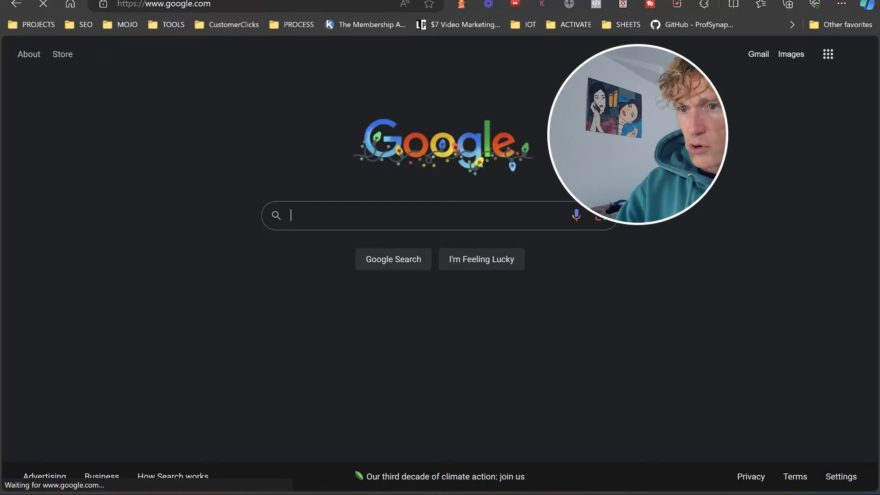
type("google analytics")
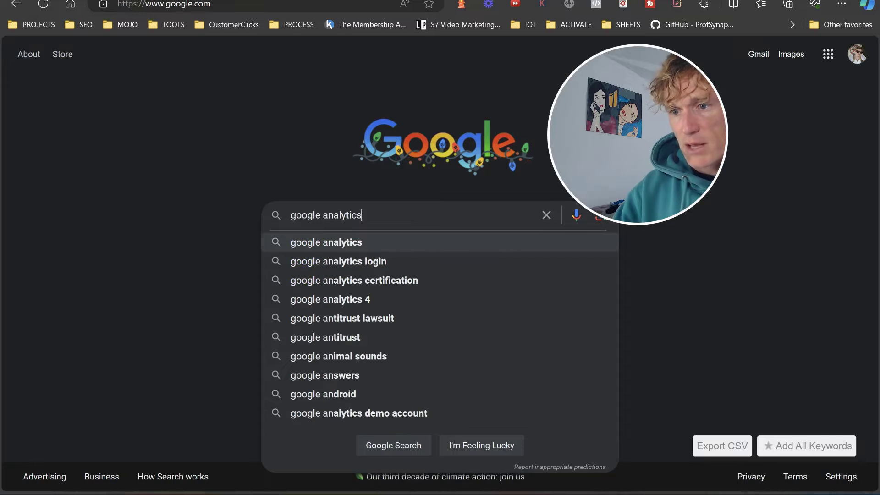
key("Return")
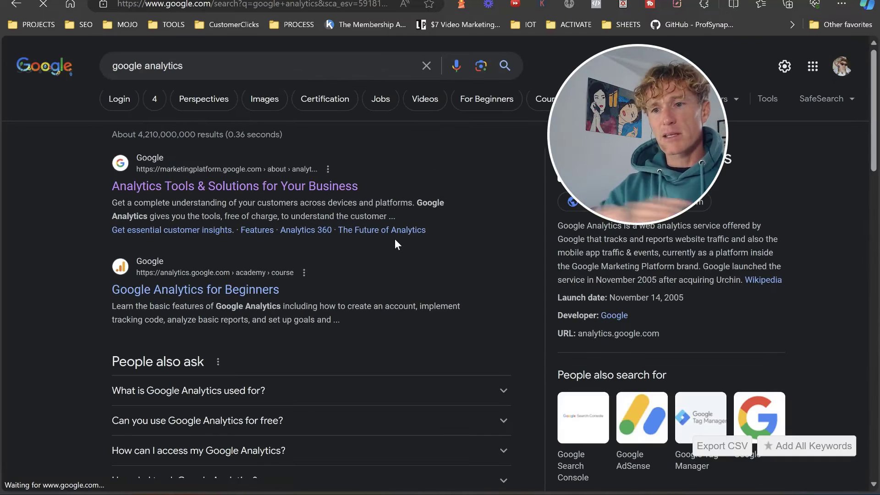
Open the Google Analytics marketing platform page from the search results, copy its web address and return to the blog post
left_click(285, 189)
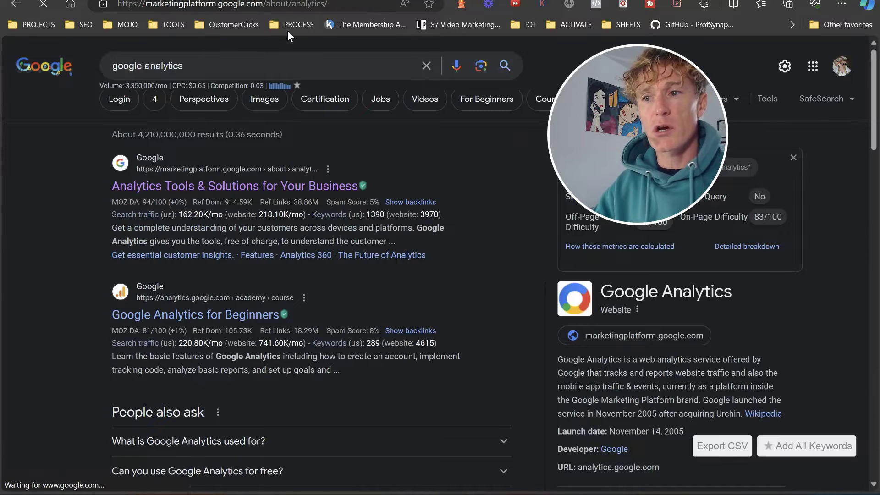
left_click(306, 5)
key("ctrl+c")
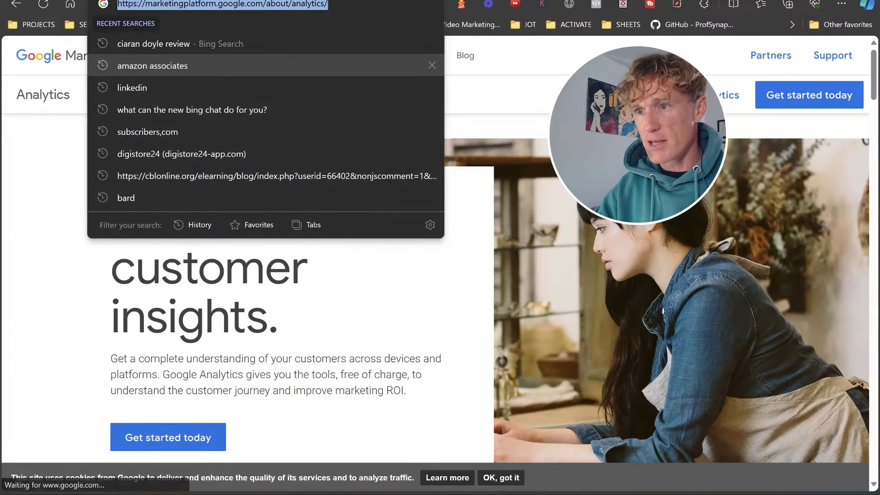
key("ctrl+f")
key("ctrl+Tab")
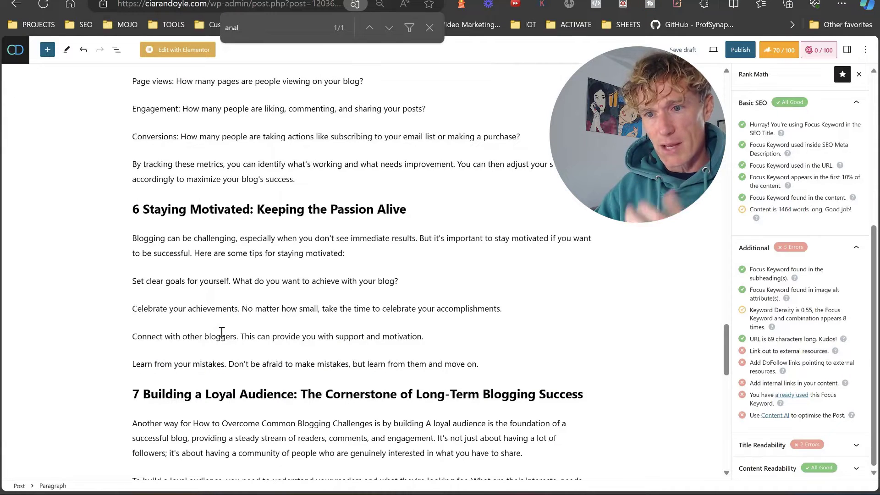
Insert "using Google Analytics" after "By tracking these metrics" in the paragraph above section 6
left_click(225, 162)
type("using ")
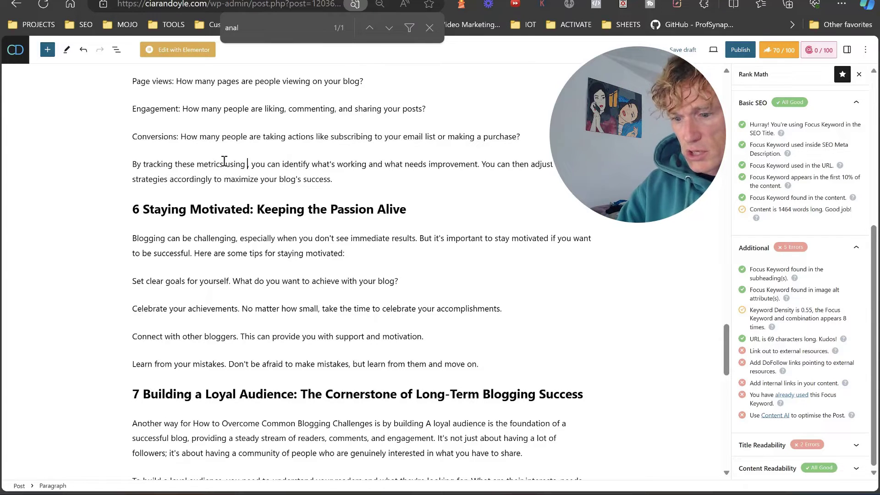
type("Google Anal")
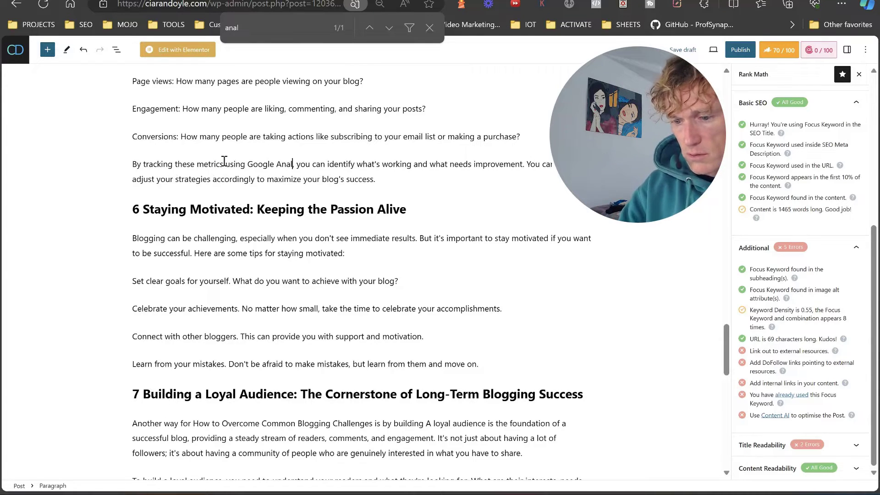
type("ytics")
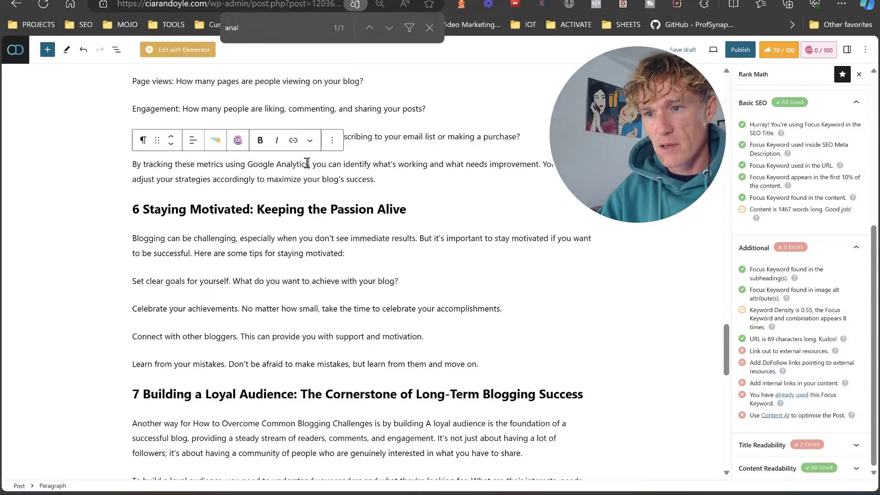
Link the words "Google Analytics" to the copied marketingplatform.google.com address
left_click_drag(309, 168, 251, 168)
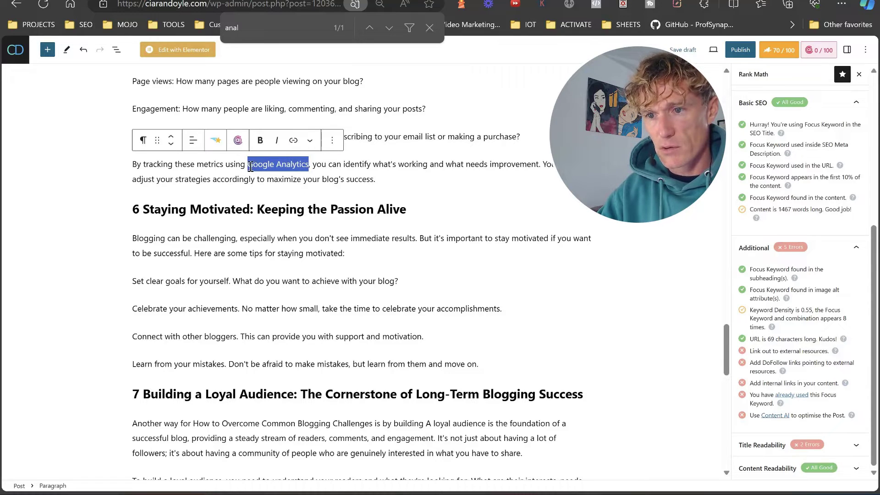
left_click(293, 140)
key("ctrl+v")
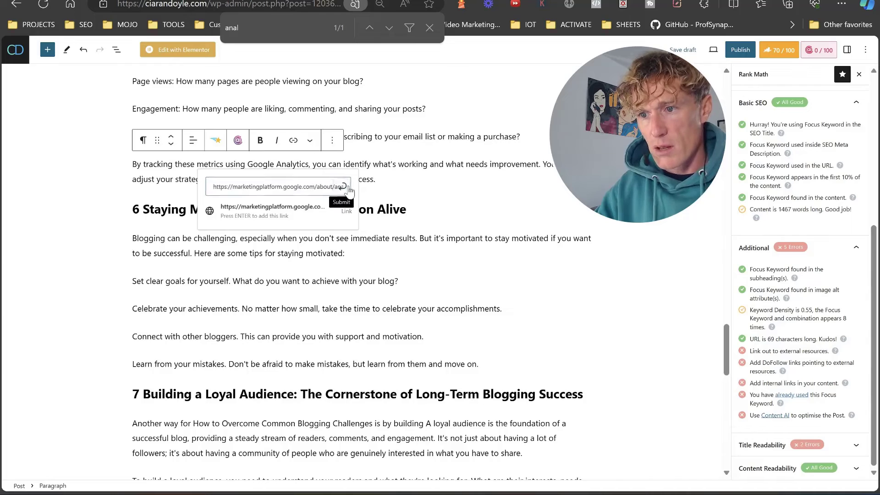
key("Return")
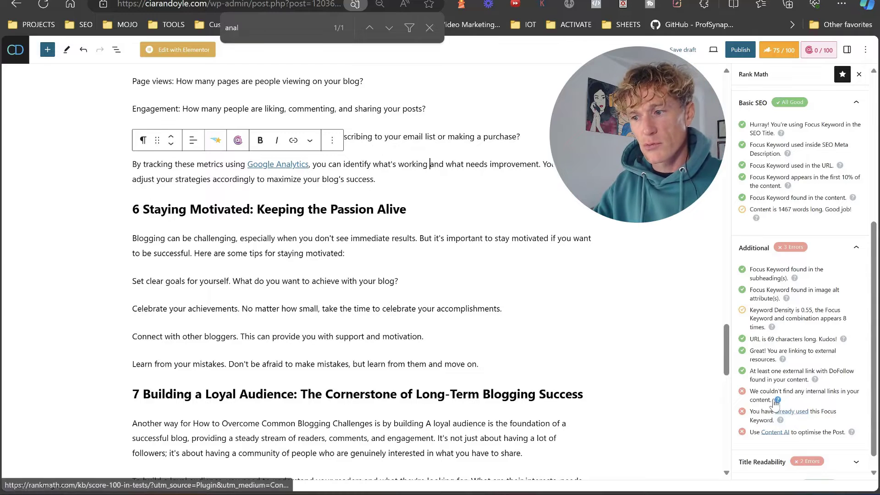
Search the post's text for "seo" to find a place for an internal link
scroll(224, 276, "down", 3)
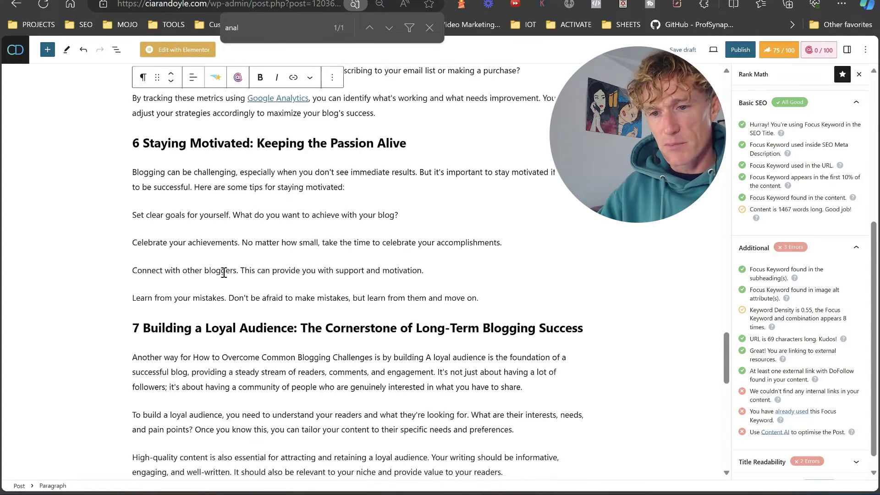
key("ctrl+f")
type("s")
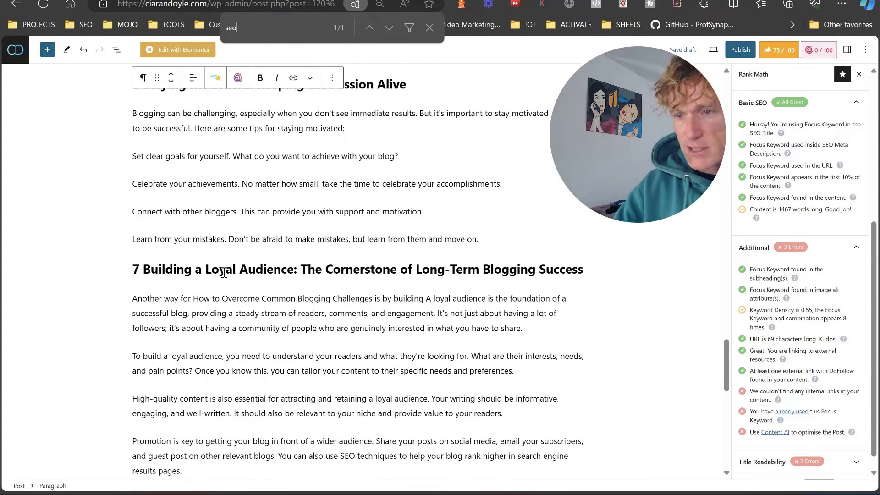
type("eo")
scroll(355, 332, "down", 3)
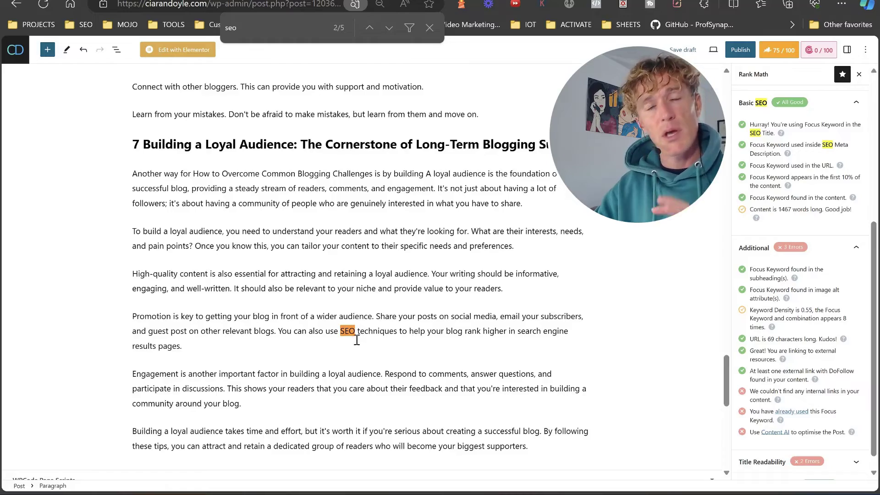
Append "You can check out how Google Bard for SEO can help with this." to the "Create targeted content" paragraph in section 1
scroll(404, 280, "up", 14)
scroll(393, 272, "up", 20)
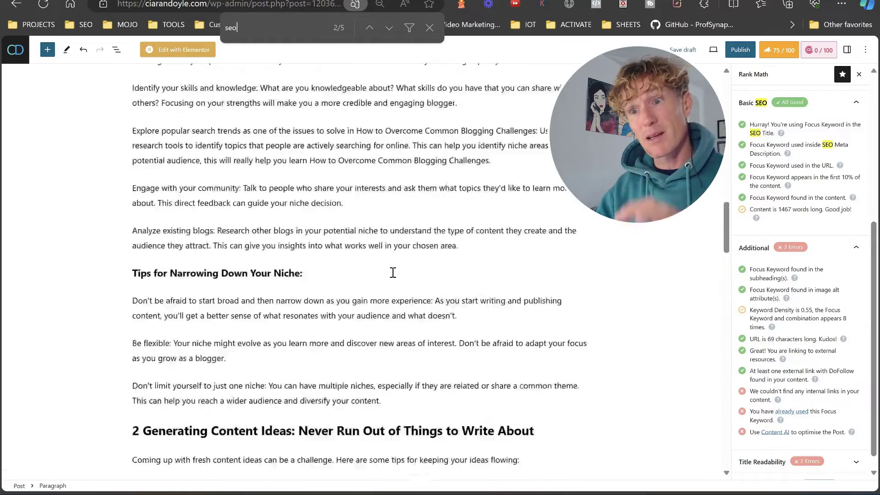
scroll(393, 272, "up", 6)
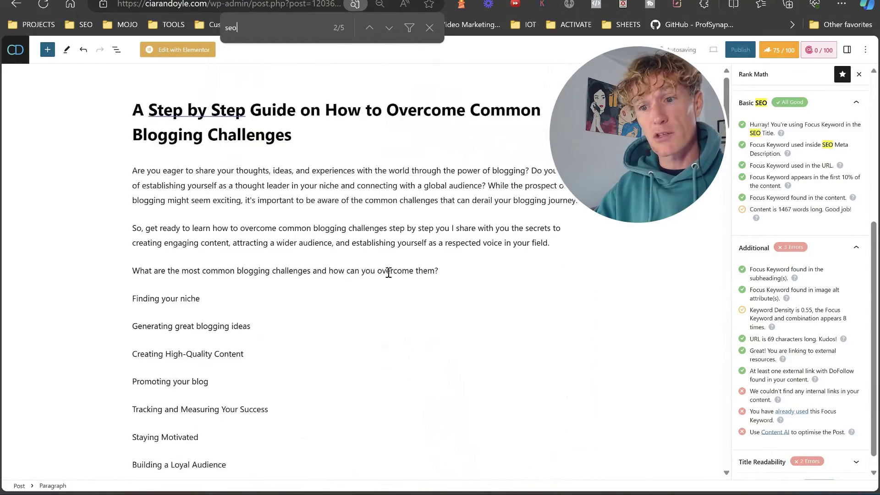
scroll(395, 196, "down", 6)
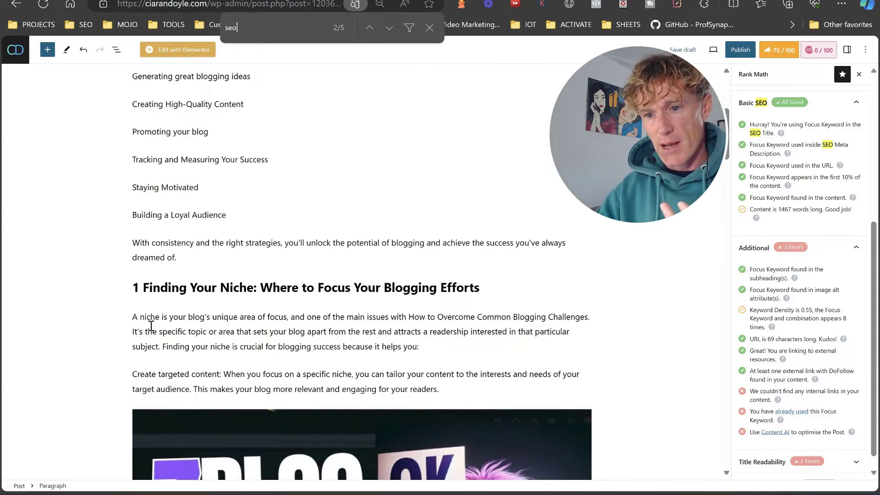
scroll(201, 362, "down", 3)
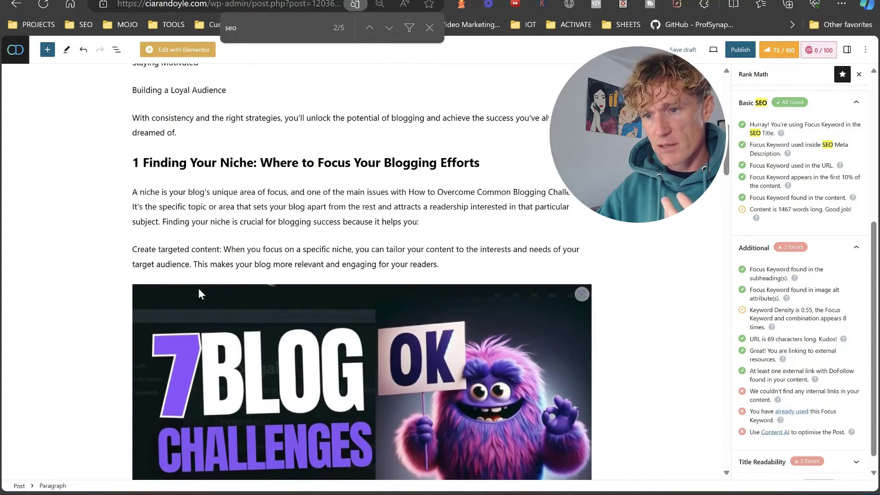
left_click(444, 266)
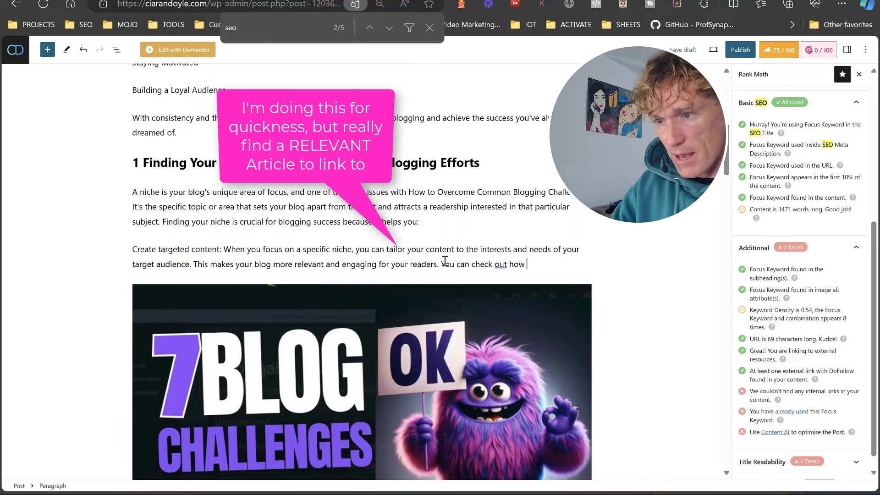
type("You can check out how Google b")
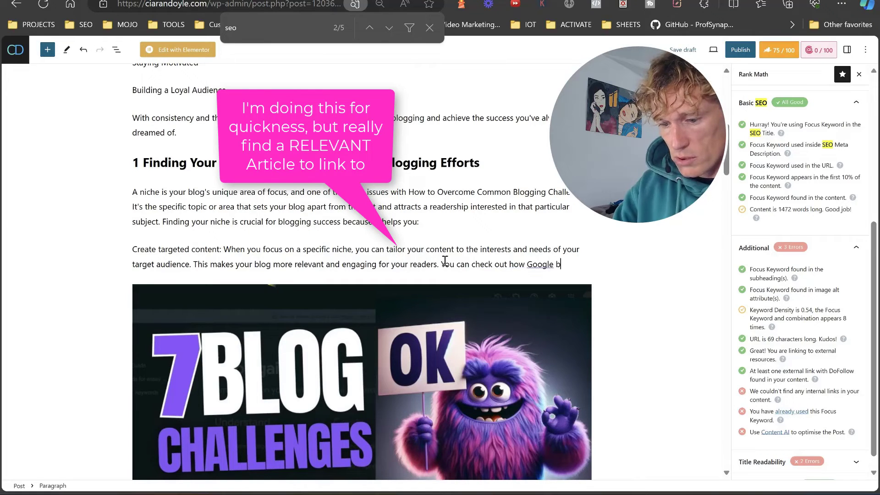
type("ard for SEO can help with this.")
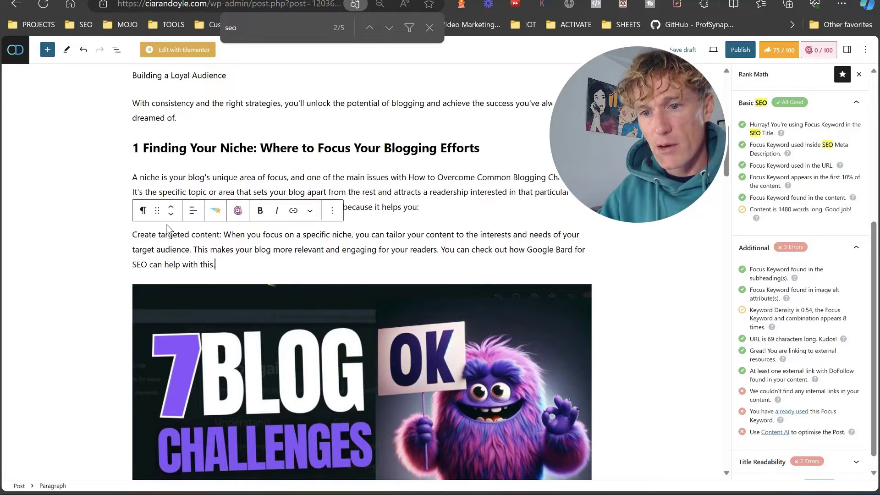
Link "Google Bard for SEO" to the site's own article, found by searching for "google bard seo"
left_click_drag(147, 265, 528, 253)
left_click(294, 210)
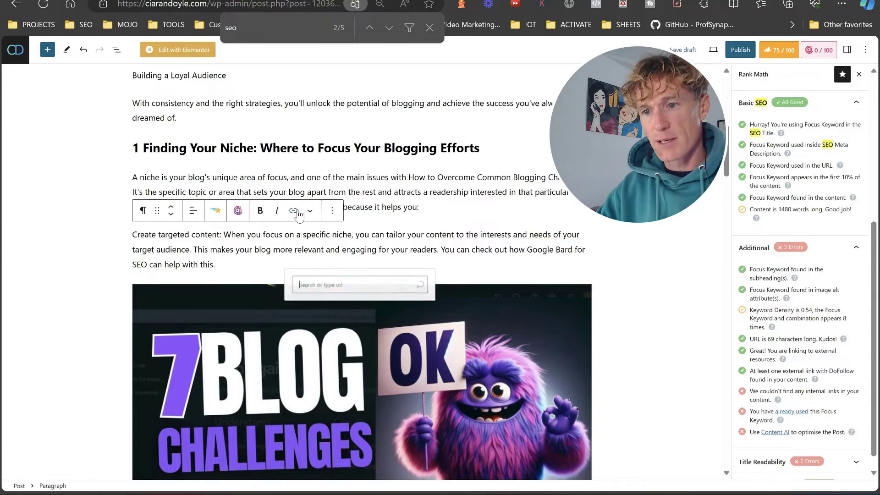
type("go")
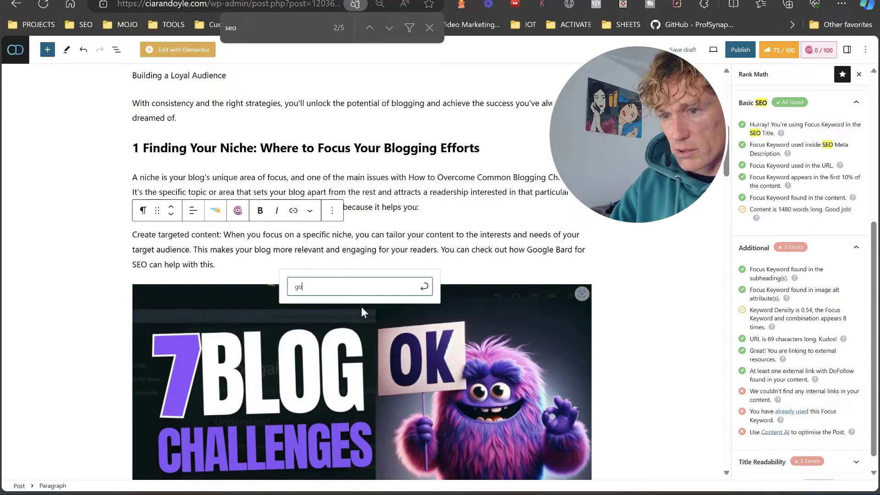
type("ogle bard seo")
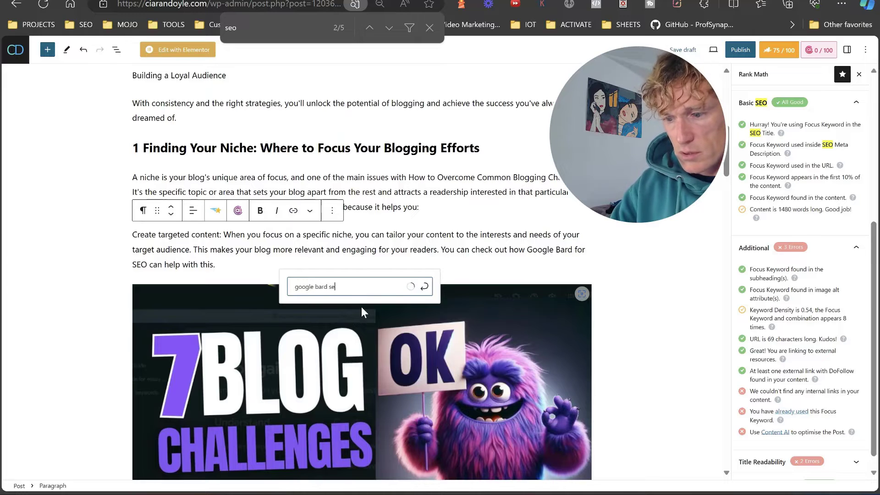
left_click(361, 307)
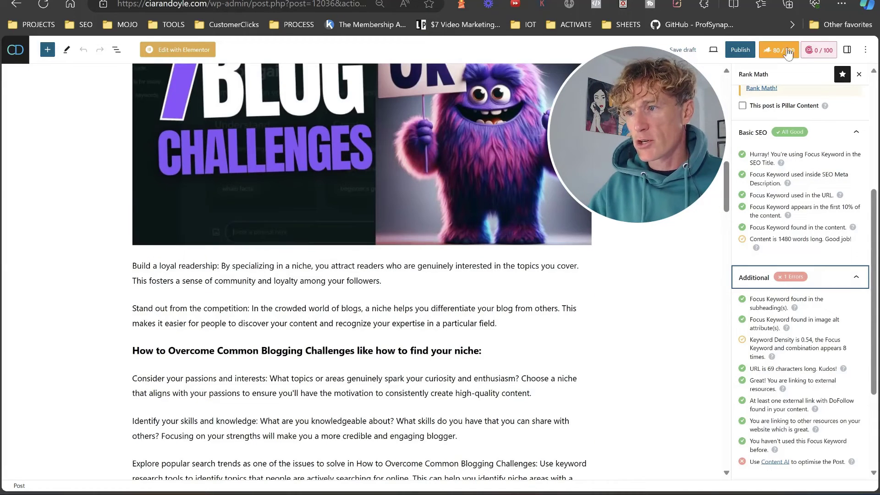
Append "in 2024" to the SEO title in Rank Math's snippet editor, close the editor and check the focus keyword and Basic SEO section
scroll(795, 367, "down", 3)
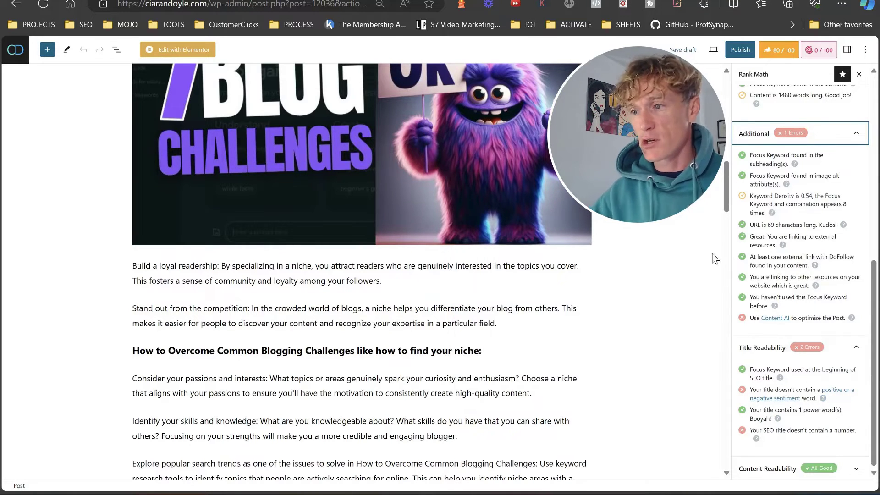
scroll(715, 259, "up", 5)
scroll(766, 240, "up", 8)
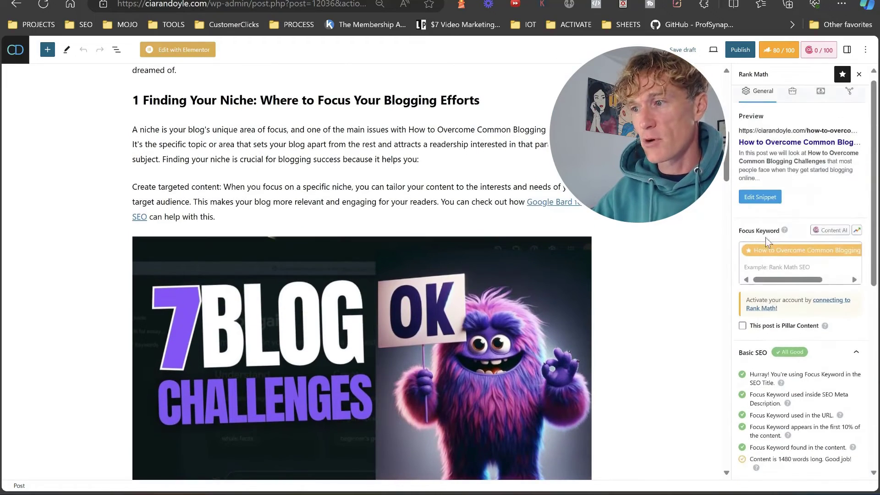
left_click(760, 202)
left_click(469, 260)
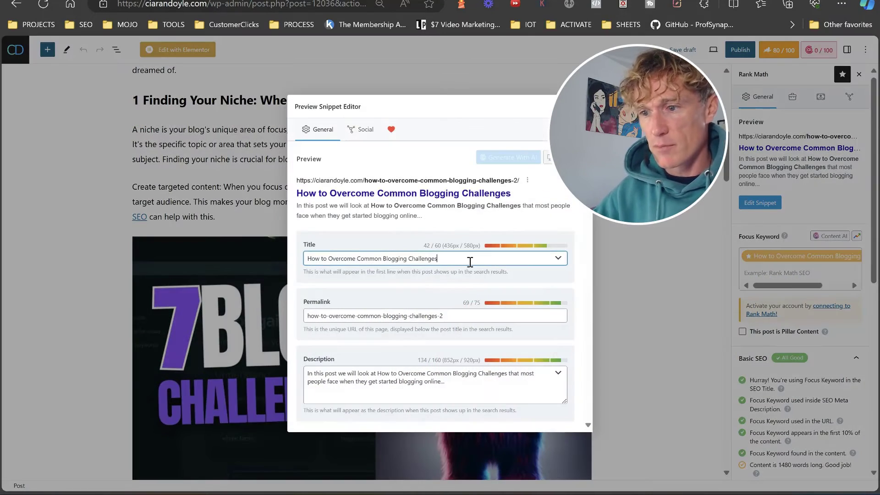
type("in 2024")
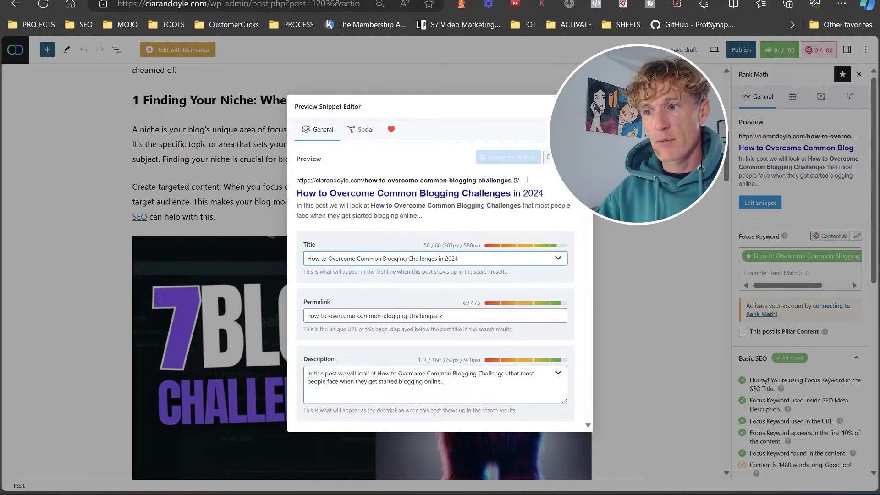
left_click(843, 242)
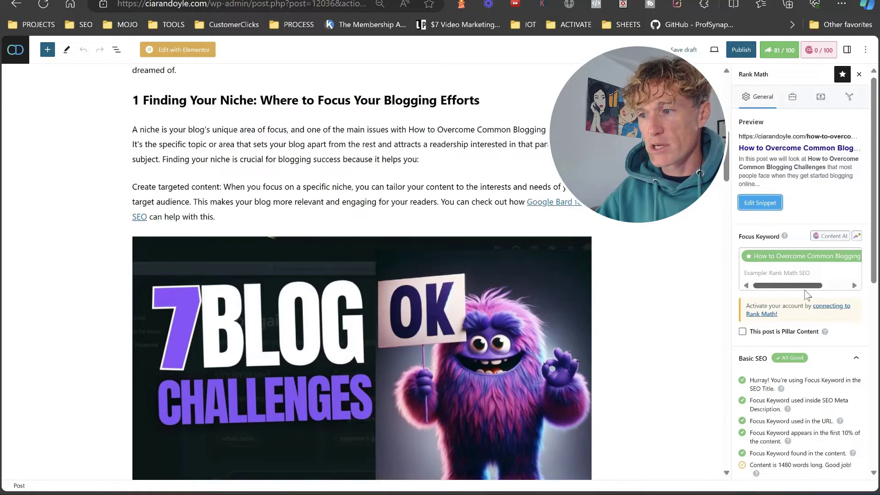
mouse_move(805, 289)
left_mouse_down()
mouse_move(826, 288)
mouse_move(819, 296)
left_mouse_up()
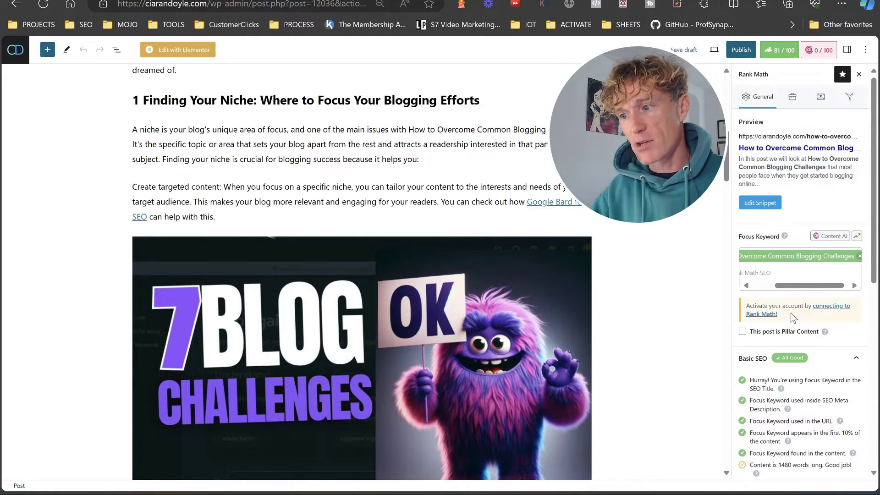
scroll(793, 317, "down", 1)
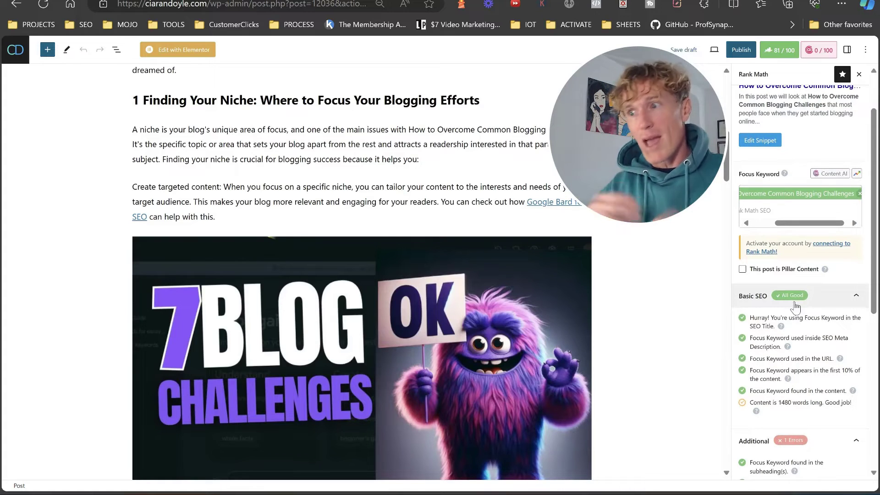
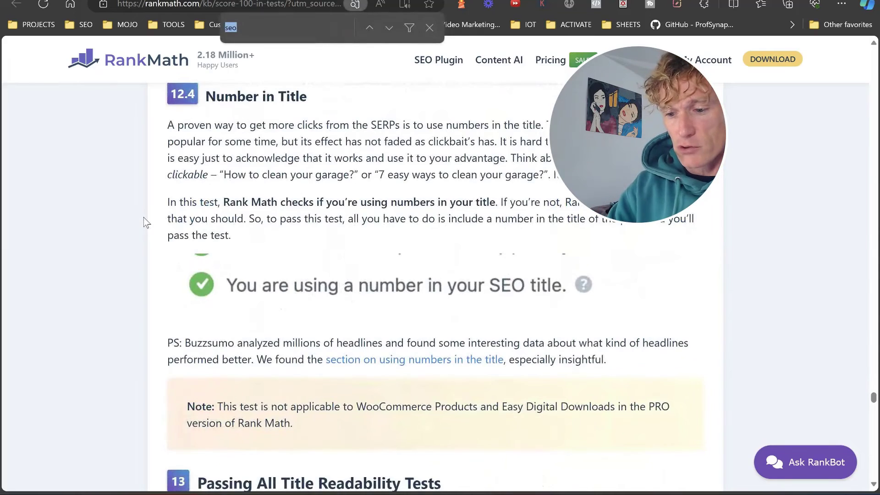
Search Rank Math's scoring guide for "positive", open the linked list of positive words and browse it for a title word
type("s")
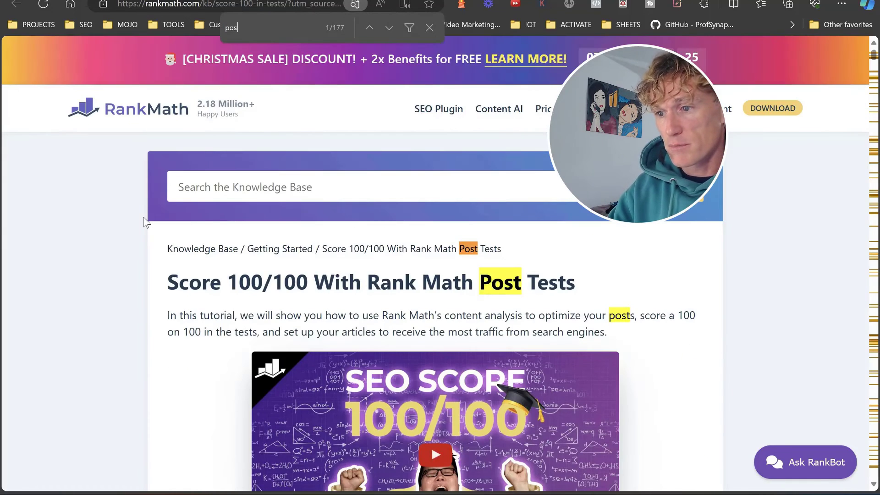
type("titive")
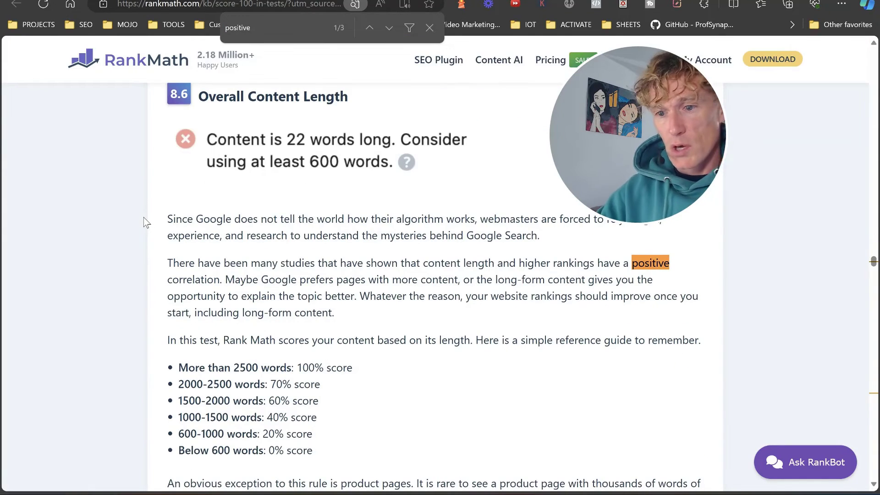
scroll(482, 185, "down", 1)
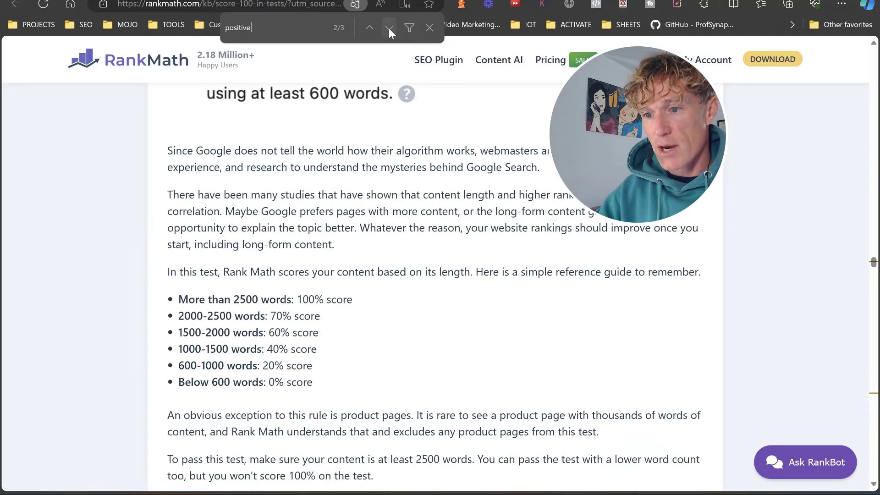
left_click(388, 28)
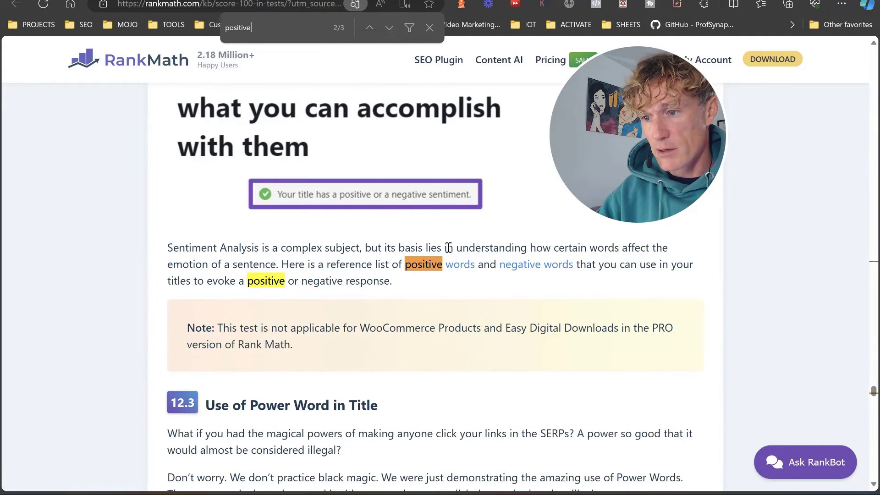
left_click(443, 270)
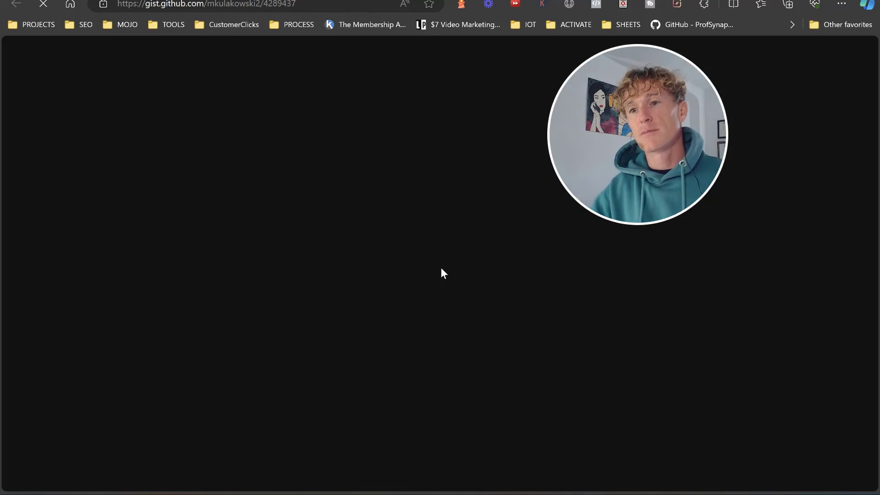
scroll(439, 270, "down", 4)
scroll(433, 278, "down", 10)
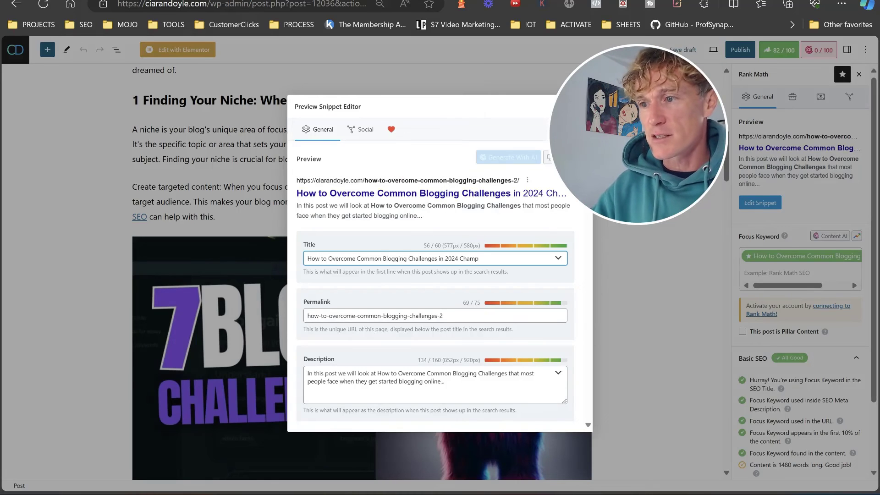
Close the snippet editor, keeping the SEO title "How to Overcome Common Blogging Challenges in 2024 Champ", and look over the post's first section
left_click(651, 247)
scroll(668, 274, "down", 1)
scroll(667, 275, "down", 3)
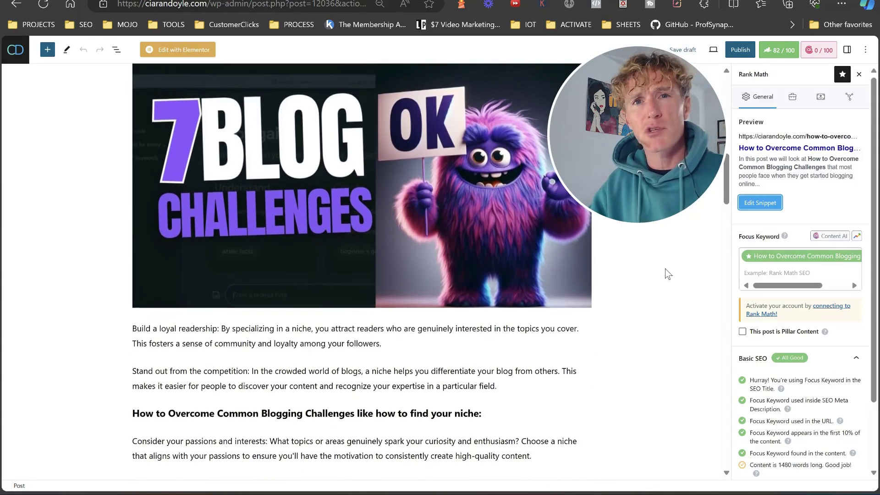
scroll(664, 270, "down", 2)
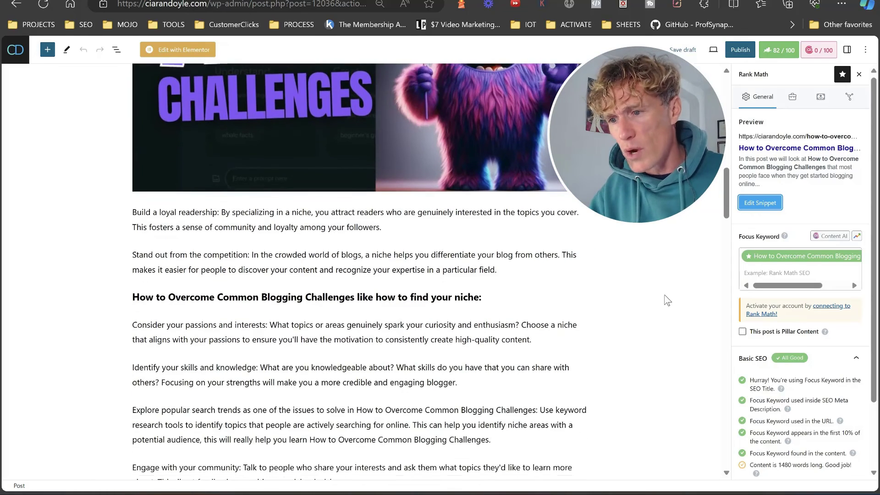